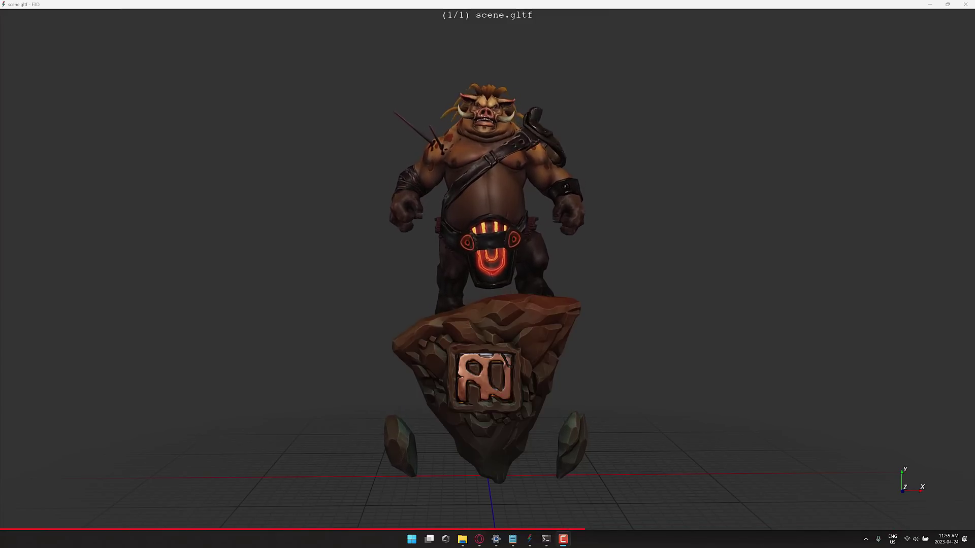
# Examine the boar character model from the side and front, and toggle the grid off and back on.
pyautogui.moveTo(515, 256); pyautogui.dragTo(861, 264)
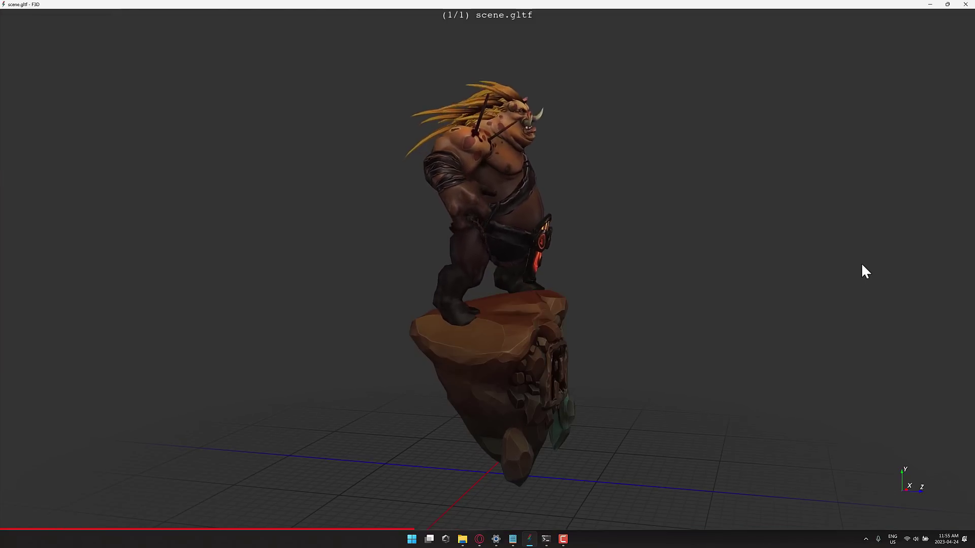
pyautogui.moveTo(755, 262); pyautogui.dragTo(353, 253)
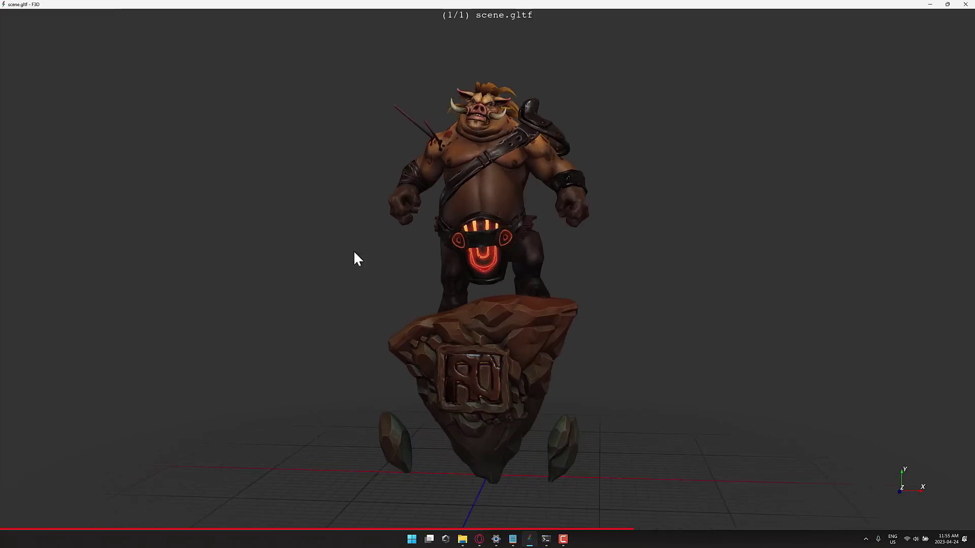
pyautogui.moveTo(638, 272)
pyautogui.mouseDown()
pyautogui.moveTo(324, 253)
pyautogui.moveTo(749, 285)
pyautogui.moveTo(554, 289)
pyautogui.moveTo(629, 289)
pyautogui.mouseUp()
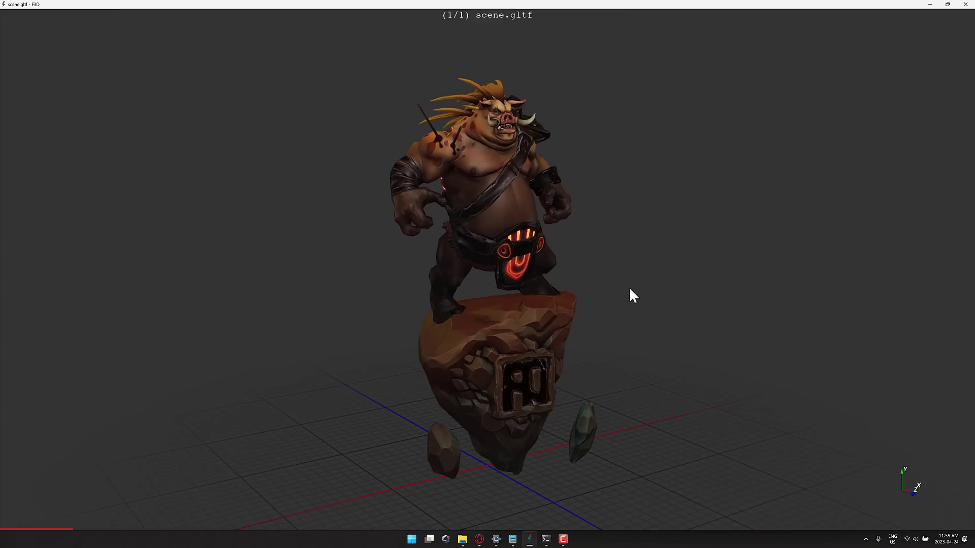
pyautogui.press('g')
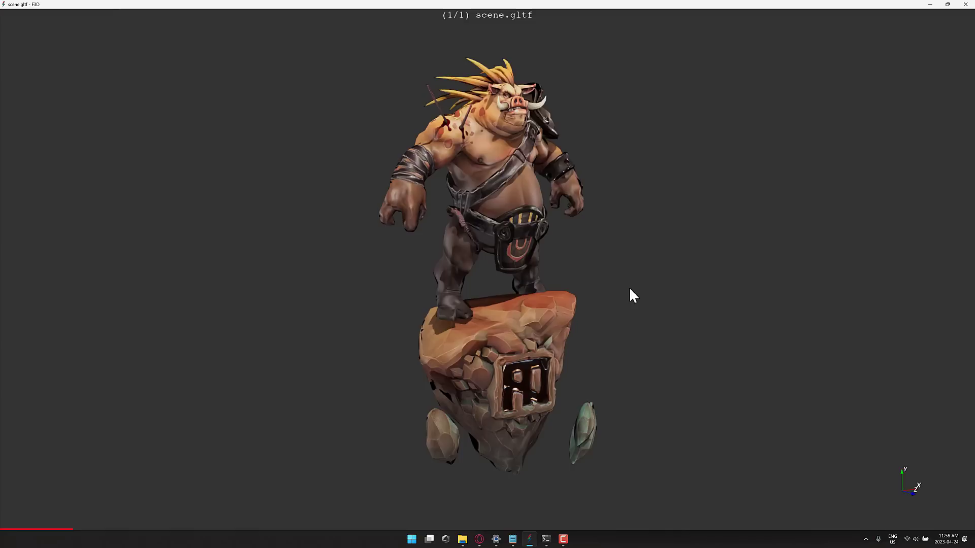
pyautogui.press('g')
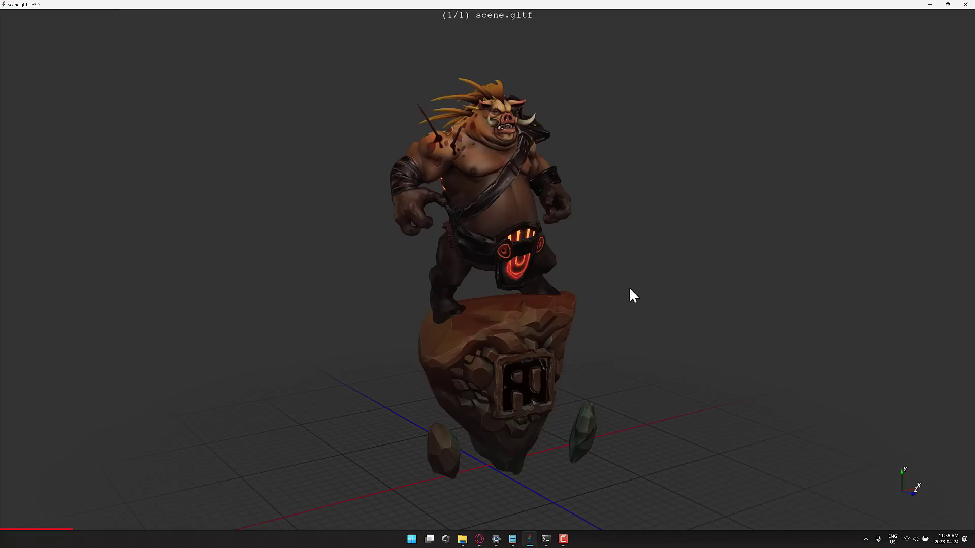
# Show the cheat sheet, enable translucency support and ambient occlusion, and toggle anti-aliasing and tone mapping off and back on.
pyautogui.press('h')
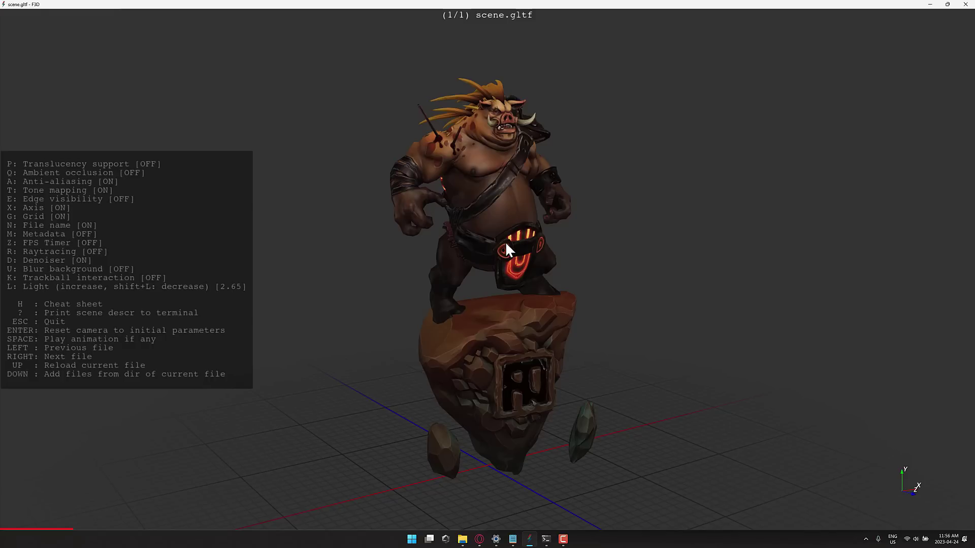
pyautogui.press('p')
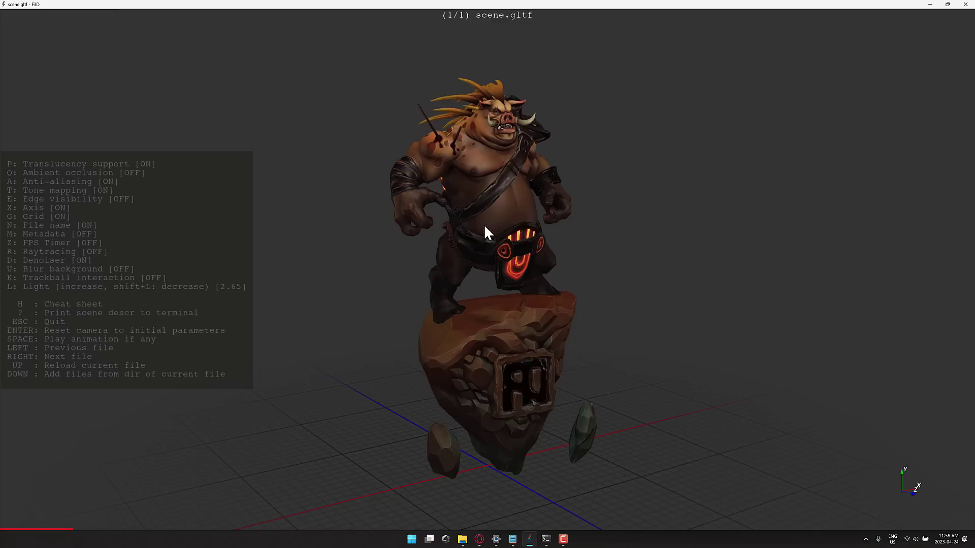
pyautogui.press('o')
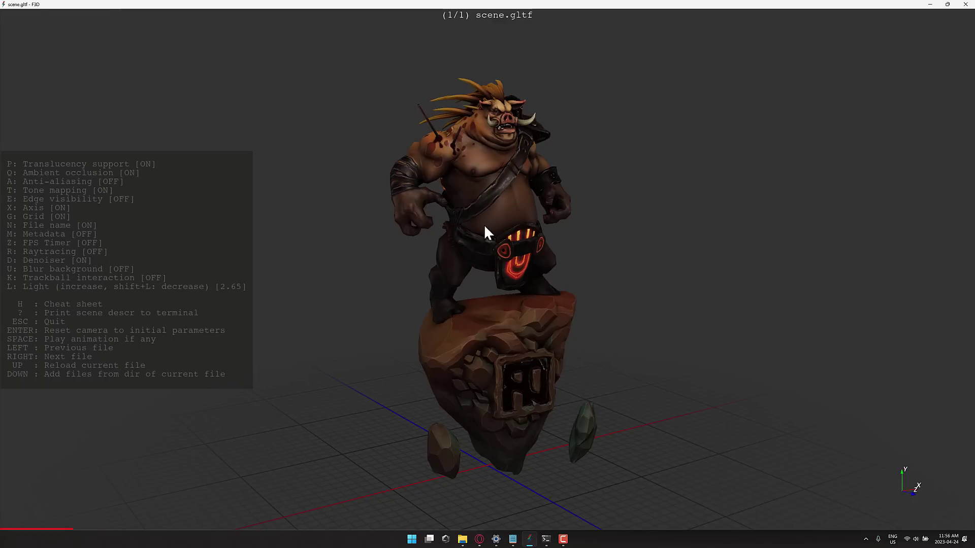
pyautogui.press('a')
pyautogui.press('t')
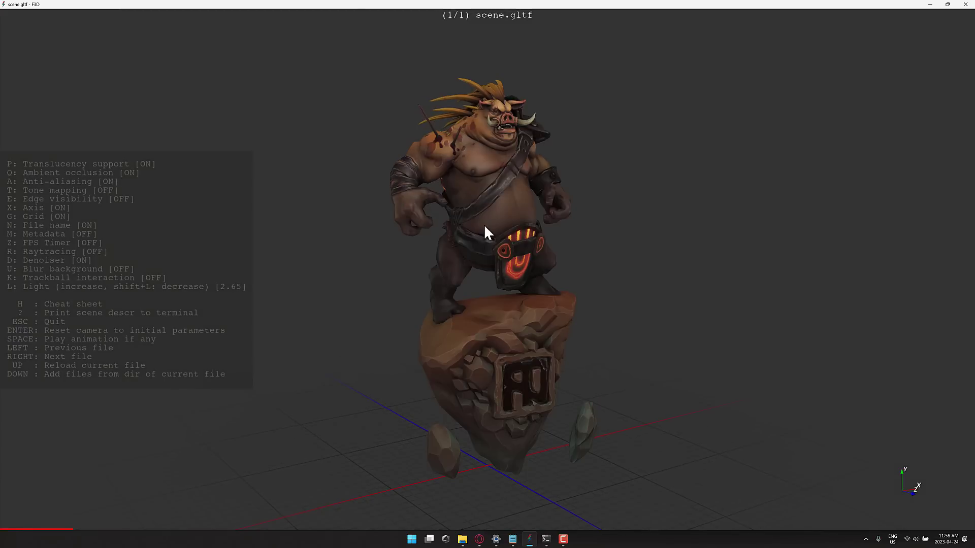
pyautogui.press('t')
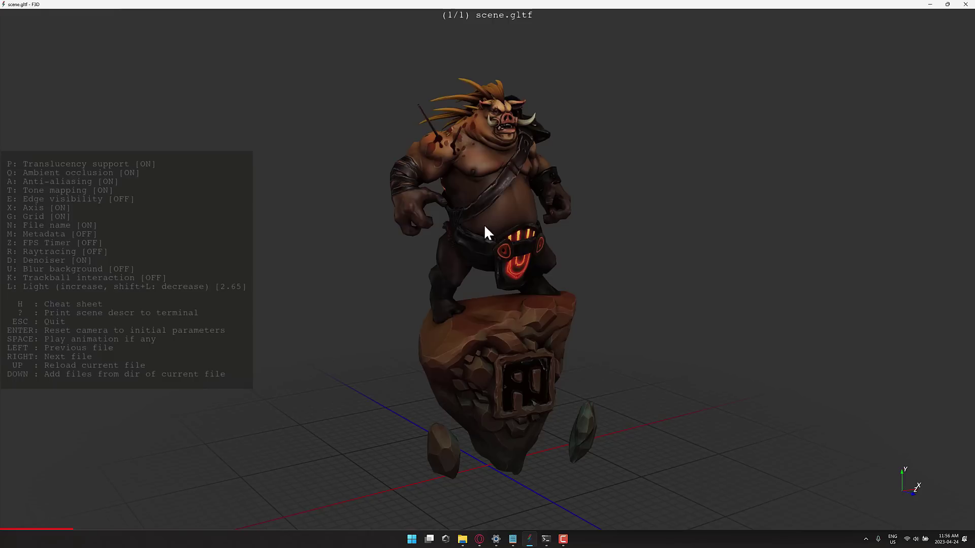
# Hide the axis and grid, and toggle the metadata and FPS timer displays on and back off.
pyautogui.press('x')
pyautogui.press('g')
pyautogui.press('m')
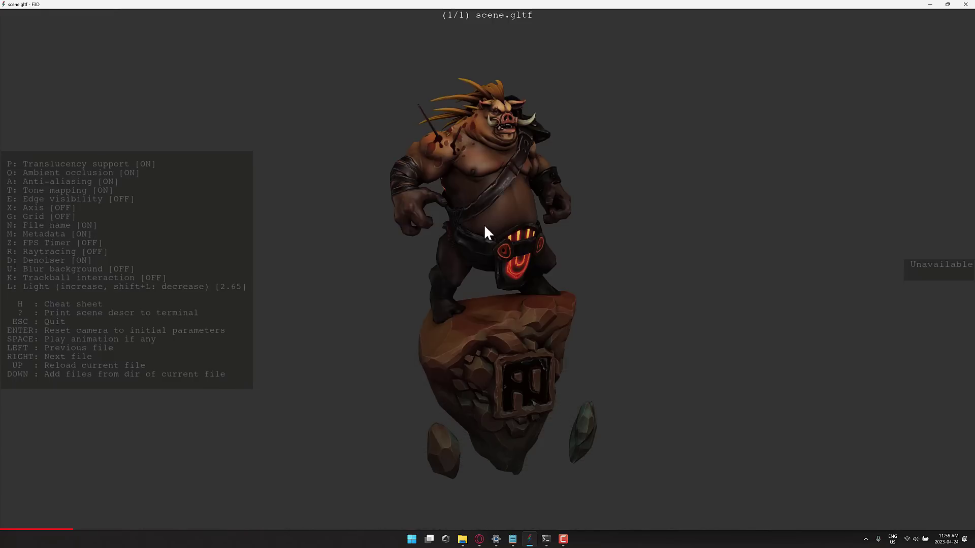
pyautogui.press('m')
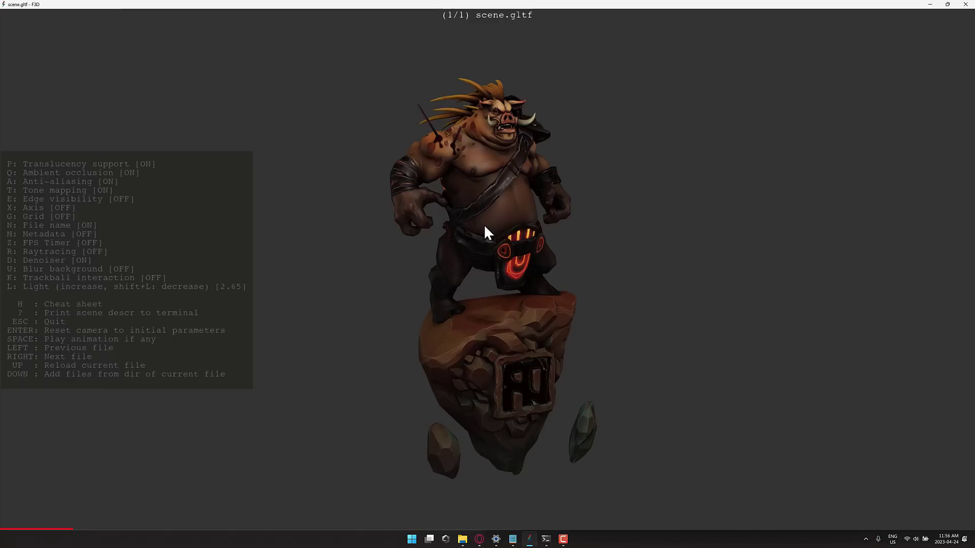
pyautogui.press('z')
pyautogui.press('z')
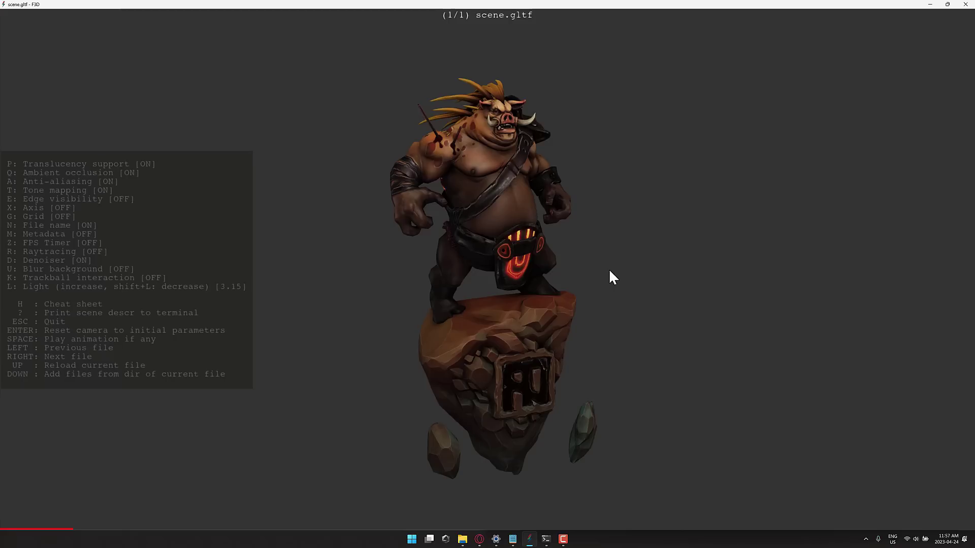
# Load FlightHelmet.glb from the f3d-data folder into the viewer and look around the helmet model.
pyautogui.moveTo(461, 540)
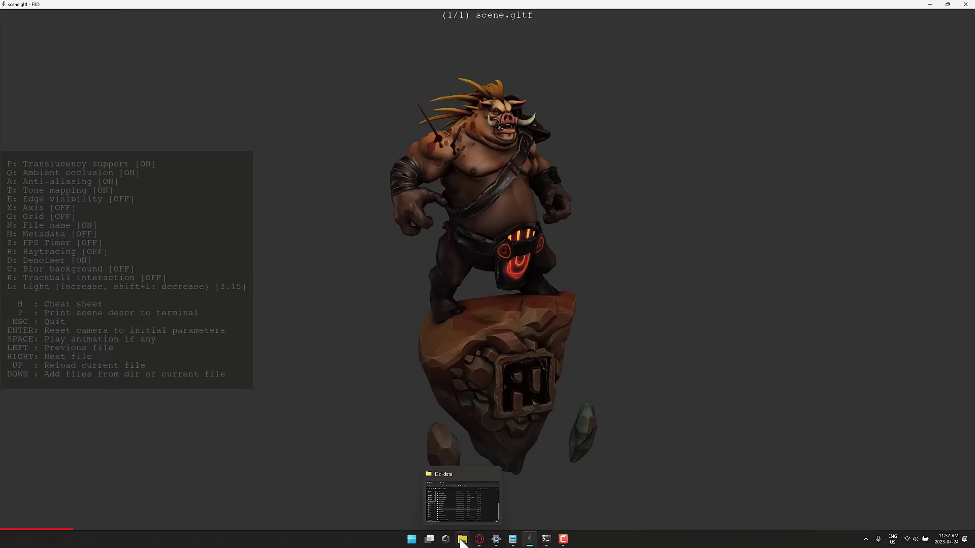
pyautogui.click(462, 541)
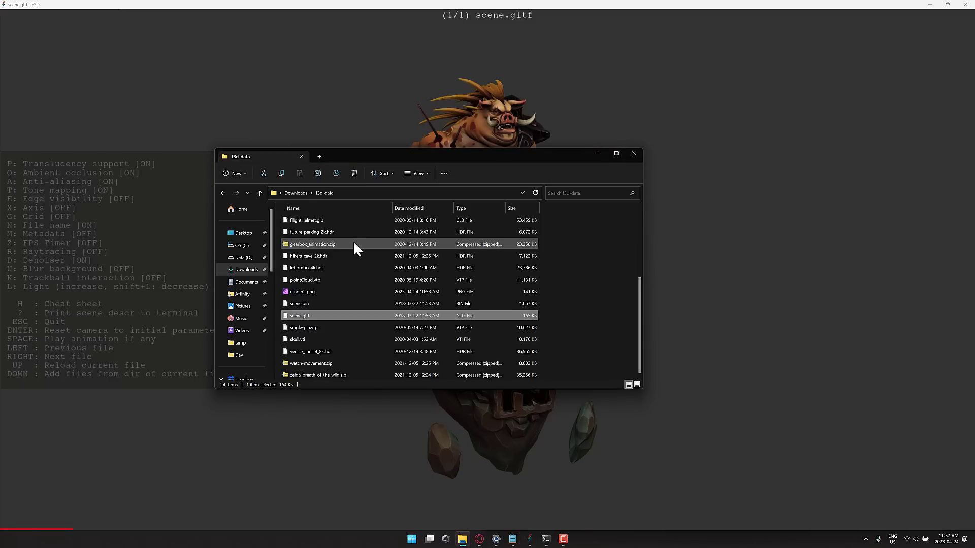
pyautogui.moveTo(321, 222); pyautogui.dragTo(836, 257)
pyautogui.moveTo(773, 259); pyautogui.dragTo(735, 323)
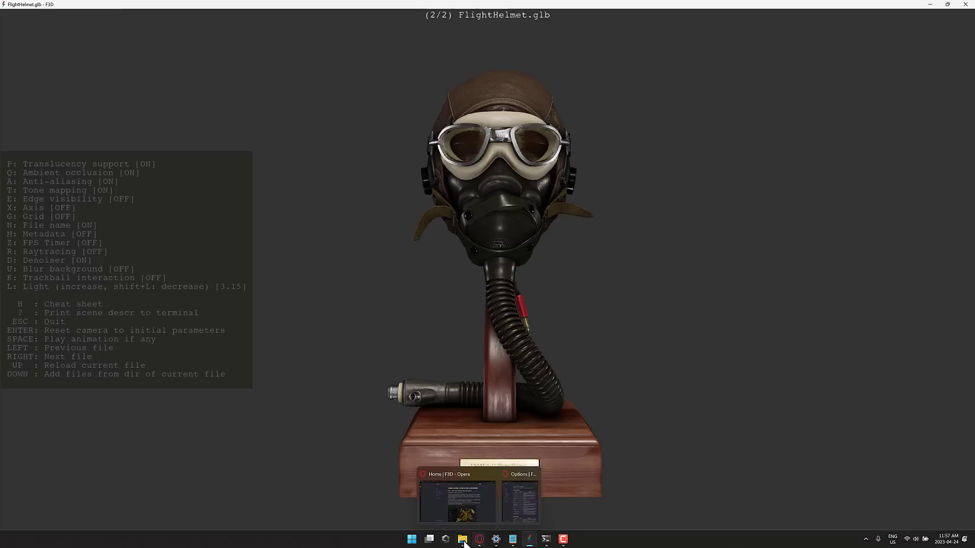
# Load zeldaPosed001.fbx from the source subfolder of zelda-breath-of-the-wild into the viewer and look around the character.
pyautogui.moveTo(462, 542)
pyautogui.click(470, 498)
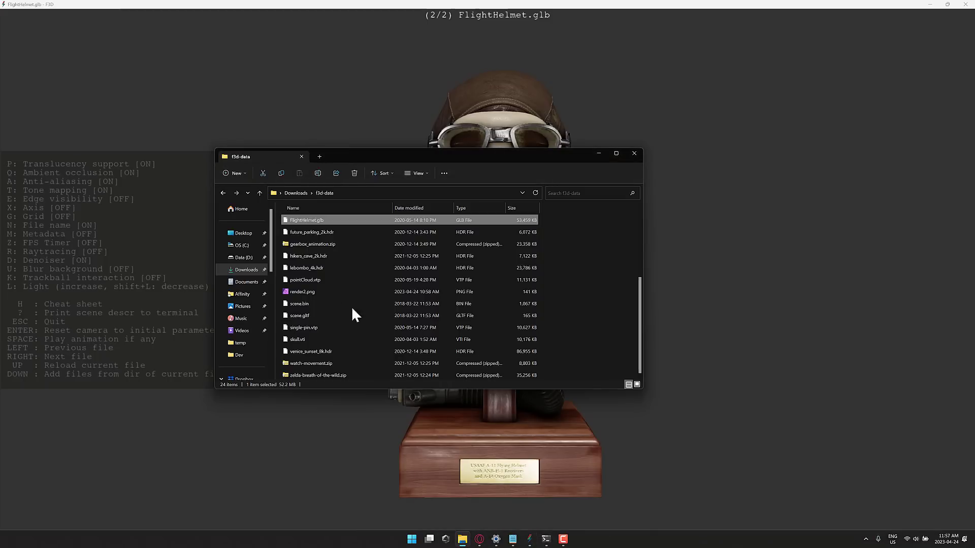
pyautogui.scroll(4, 335, 206)
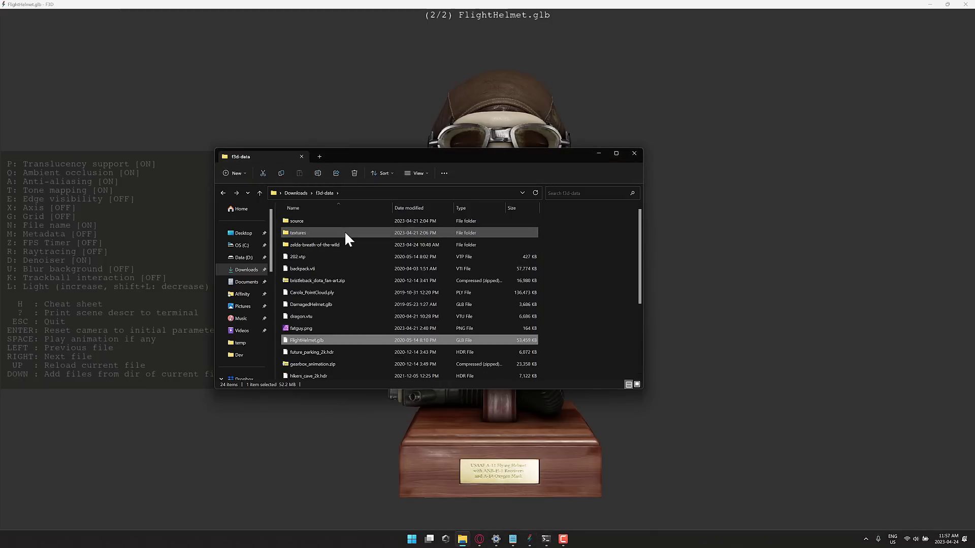
pyautogui.doubleClick(324, 244)
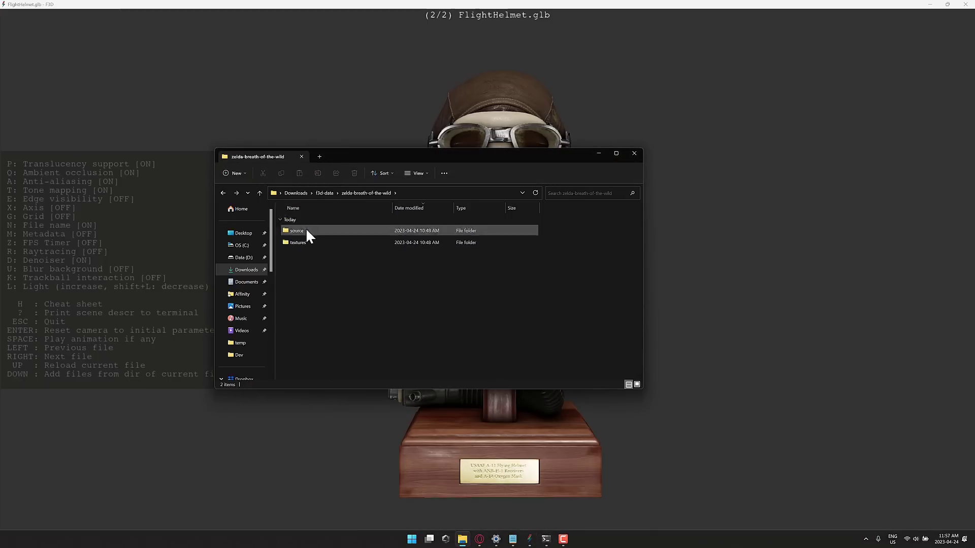
pyautogui.doubleClick(306, 229)
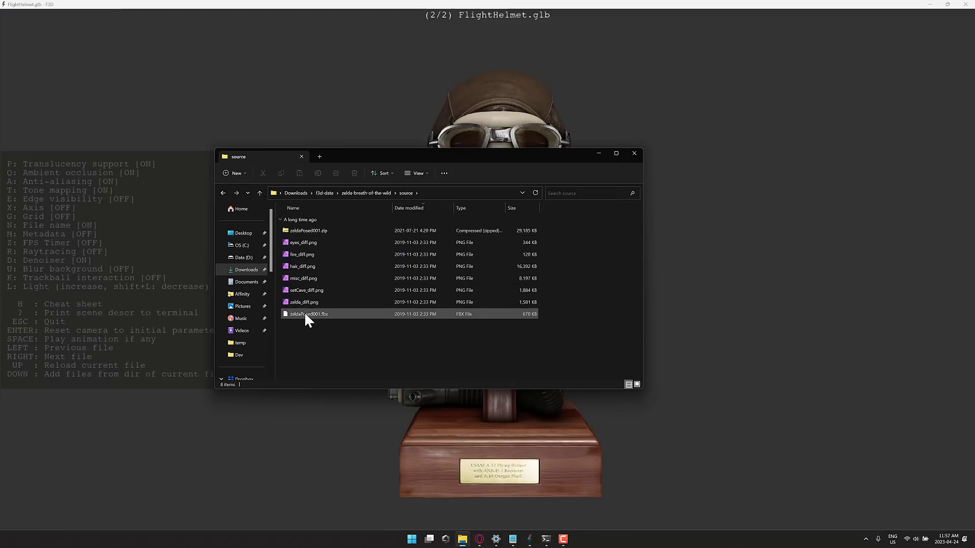
pyautogui.moveTo(303, 311); pyautogui.dragTo(742, 305)
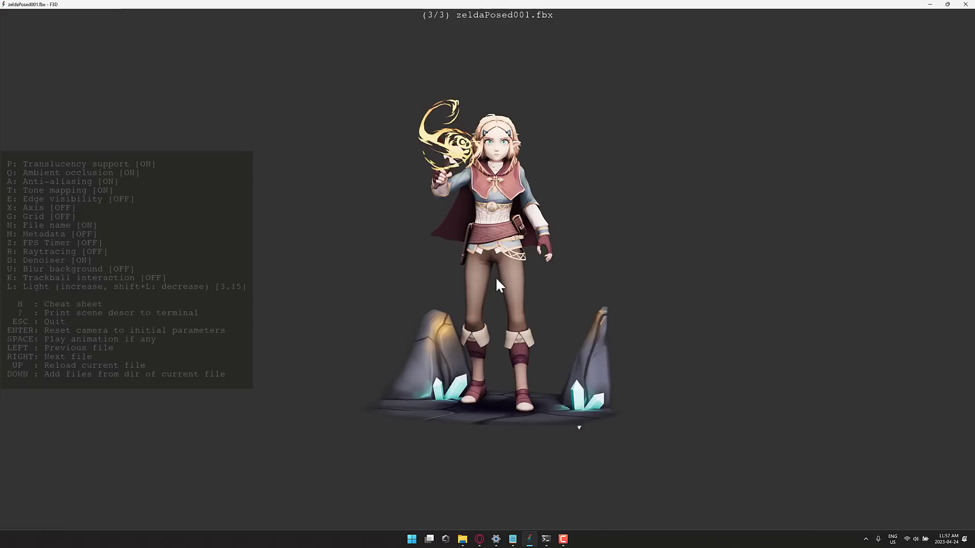
pyautogui.moveTo(498, 278); pyautogui.dragTo(364, 288)
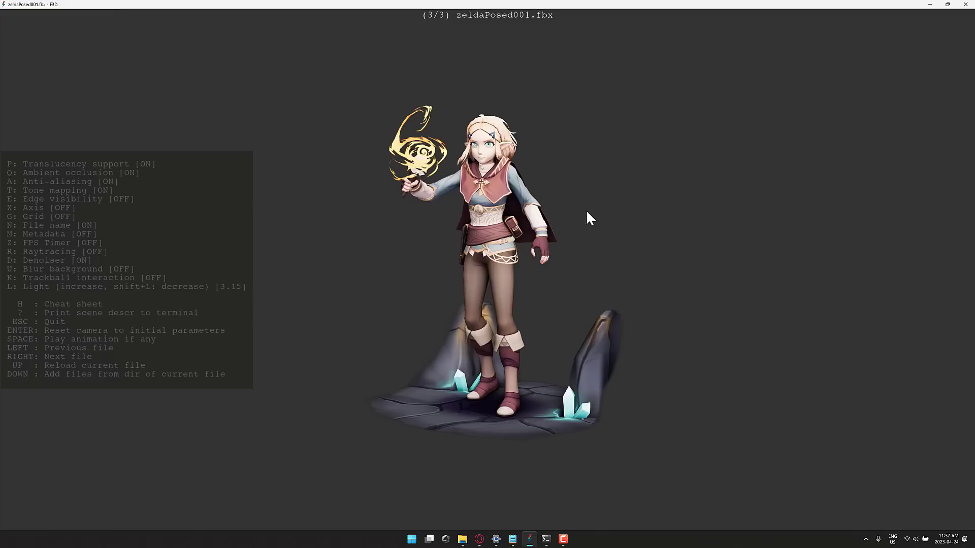
# Switch to the Command Prompt and list the contents of the f3d-data folder with dir.
pyautogui.click(545, 539)
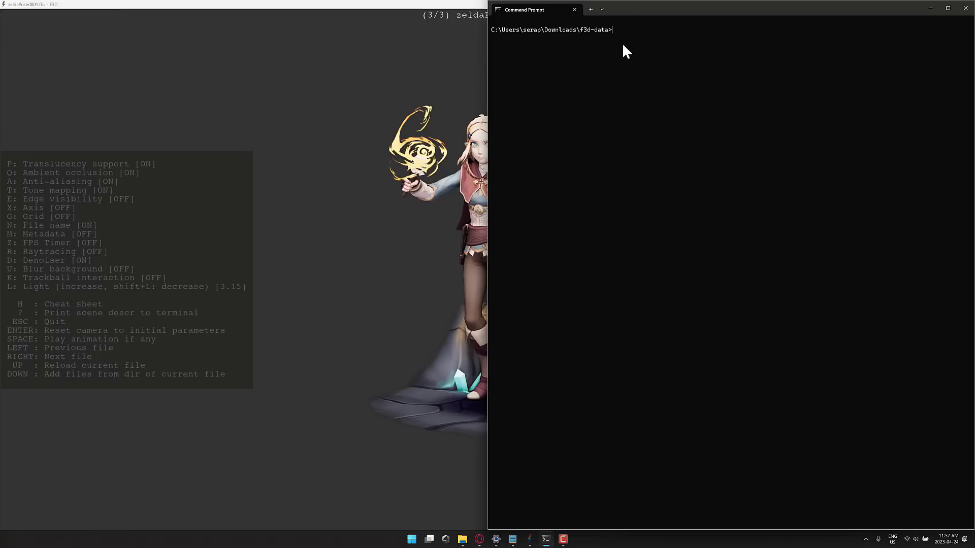
pyautogui.write('dir')
pyautogui.press('Return')
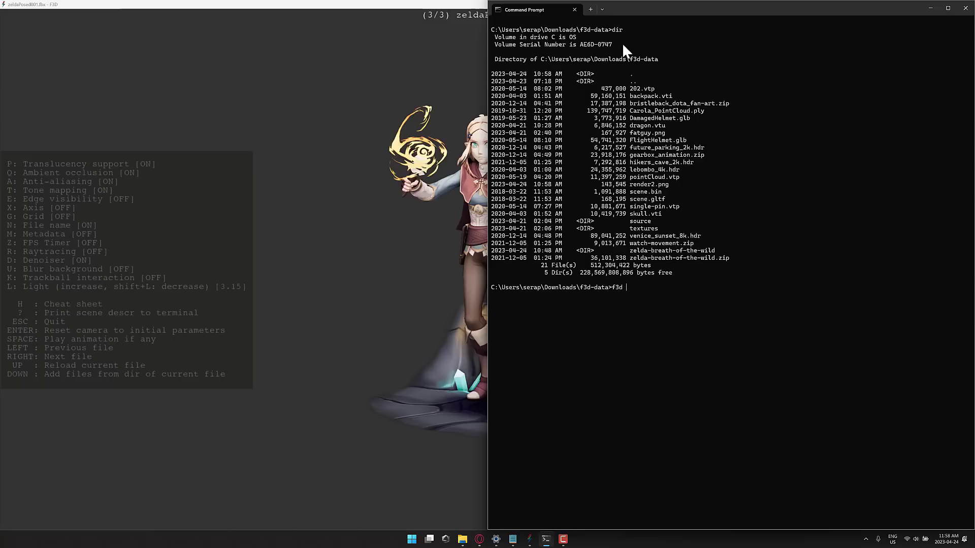
# View DamagedHelmet.glb by running f3d with the file name from the command line, and close its window.
pyautogui.write('Dama')
pyautogui.press('Tab')
pyautogui.press('Return')
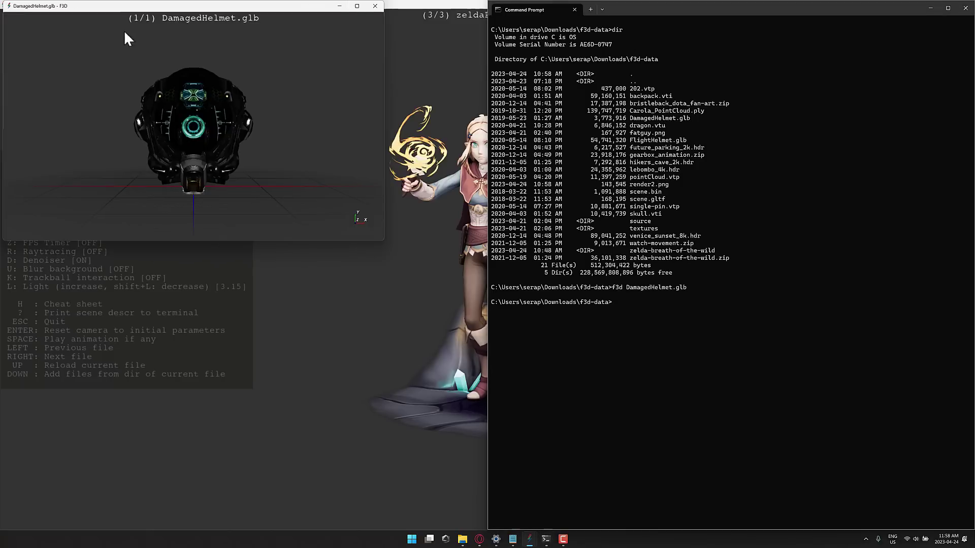
pyautogui.moveTo(209, 9); pyautogui.dragTo(245, 132)
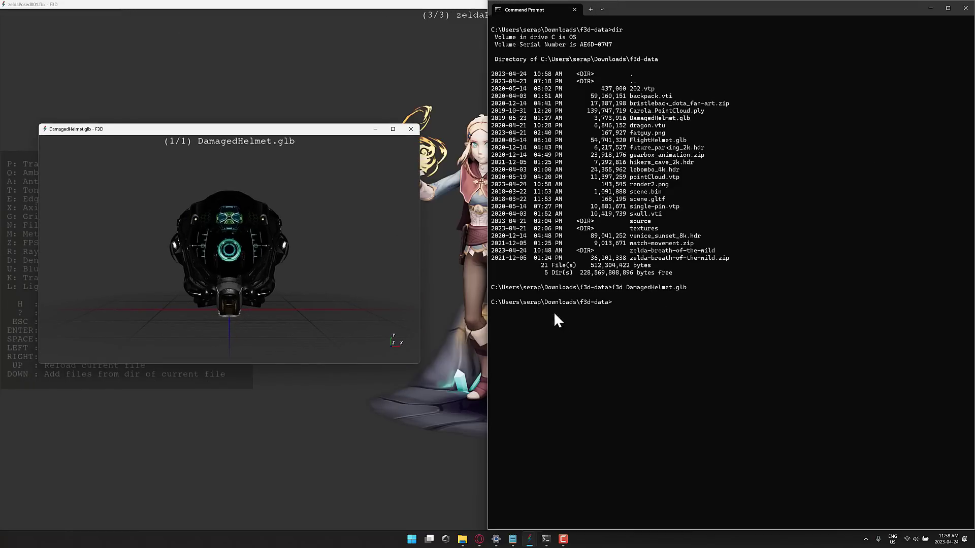
pyautogui.click(416, 128)
# Try to show the F3D command-line help by running f3d --h.
pyautogui.write('f3')
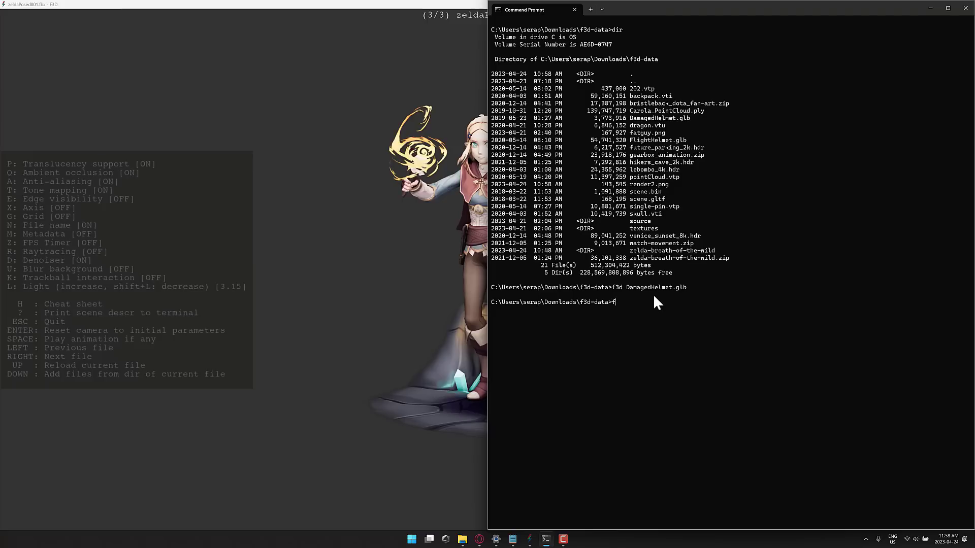
pyautogui.write('d --h')
pyautogui.press('Return')
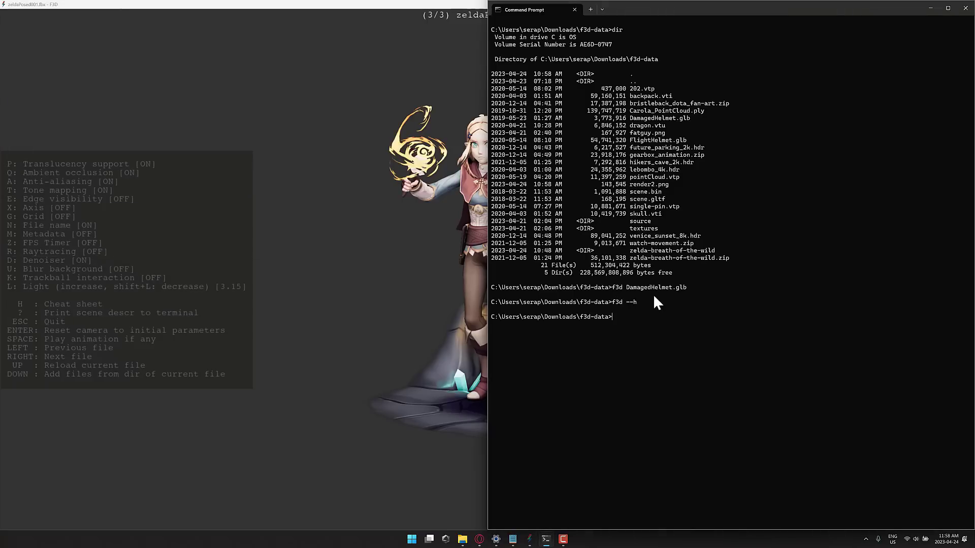
# Rerun the help request as f3d -hg and as f3d -h, and dismiss the resulting help windows.
pyautogui.press('Up')
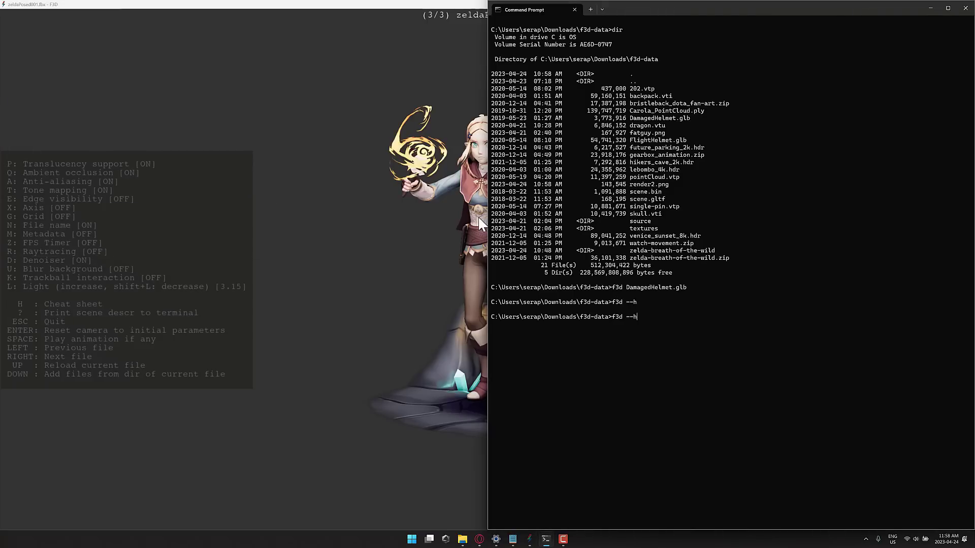
pyautogui.press('BackSpace')
pyautogui.press('BackSpace')
pyautogui.write('hg')
pyautogui.press('Return')
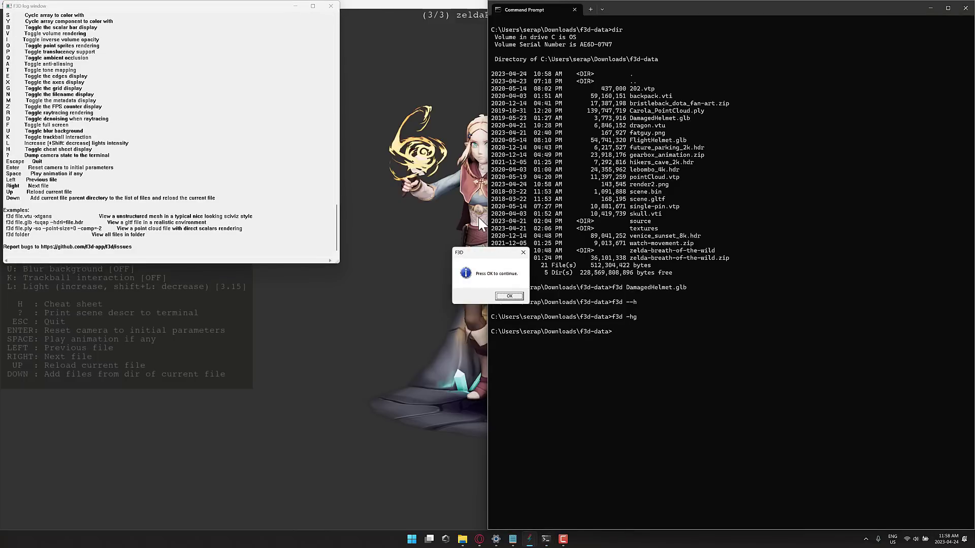
pyautogui.press('Return')
pyautogui.press('Up')
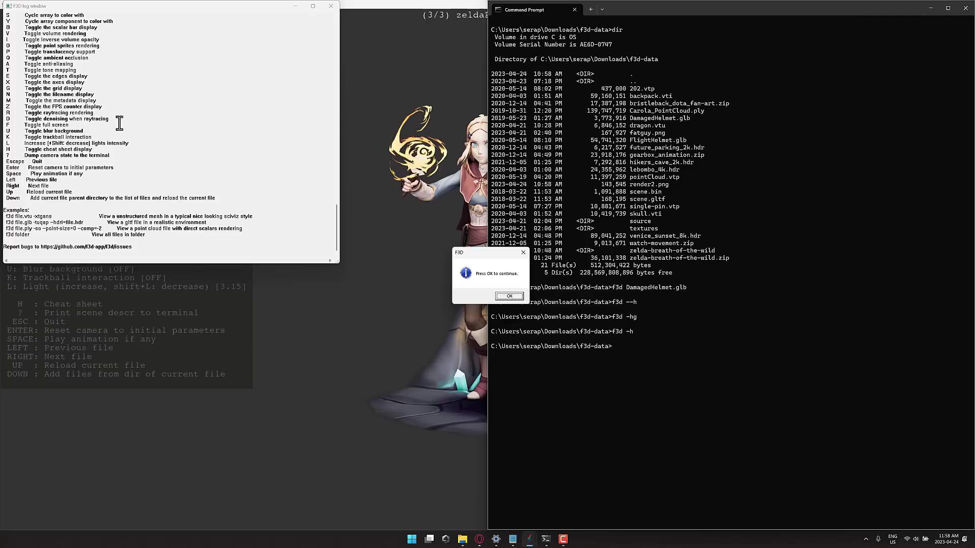
pyautogui.click(510, 295)
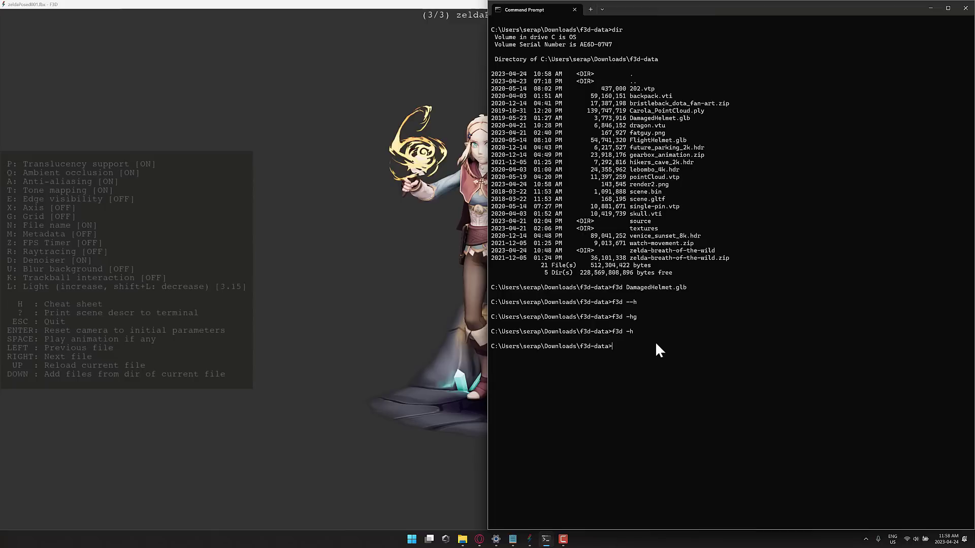
# Open DamagedHelmet.glb with f3d using --hdri=future_parking_2k.hdr as the environment, and view the helmet from another angle.
pyautogui.write('f3d')
pyautogui.write('--hdri=future_parking')
pyautogui.press('BackSpace')
pyautogui.press('BackSpace')
pyautogui.press('BackSpace')
pyautogui.write('king')
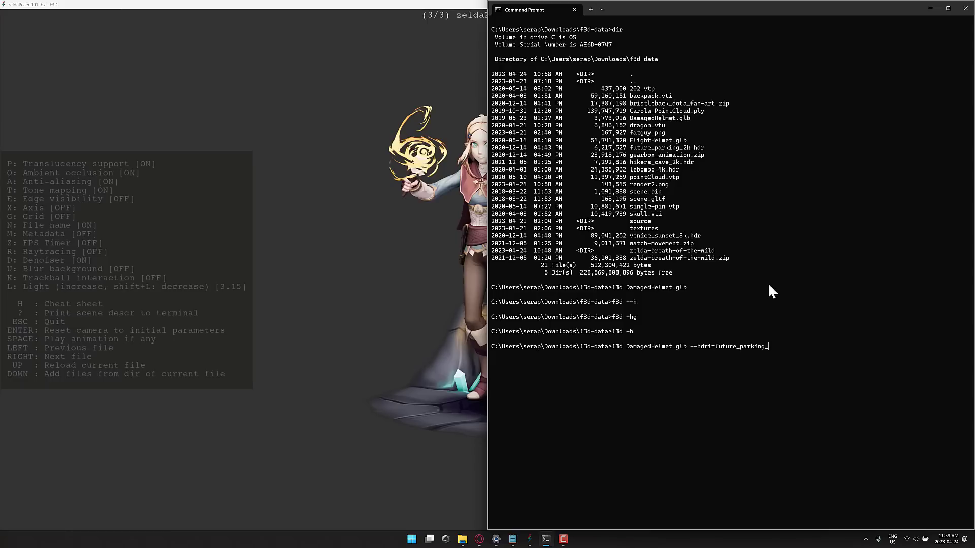
pyautogui.write('_2k.hdr')
pyautogui.press('Return')
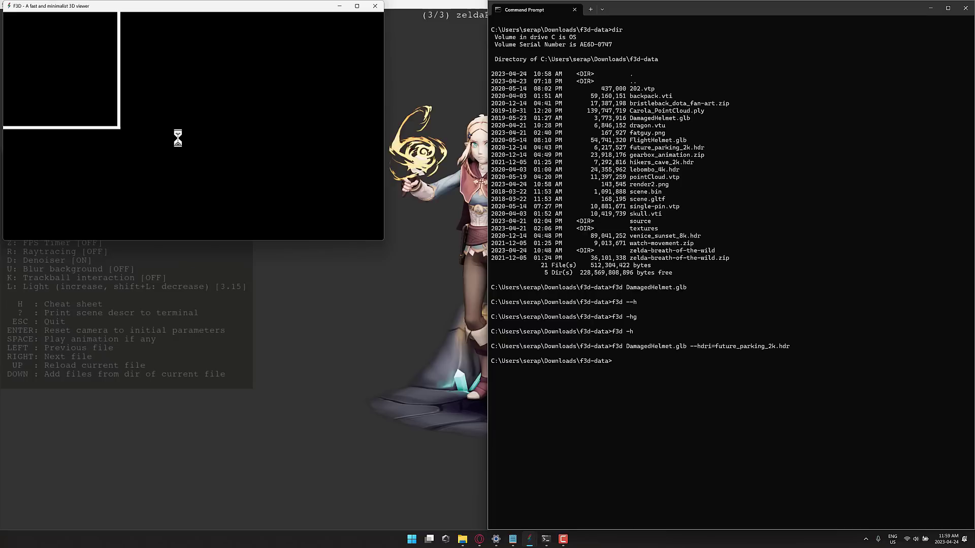
pyautogui.moveTo(219, 118); pyautogui.dragTo(150, 126)
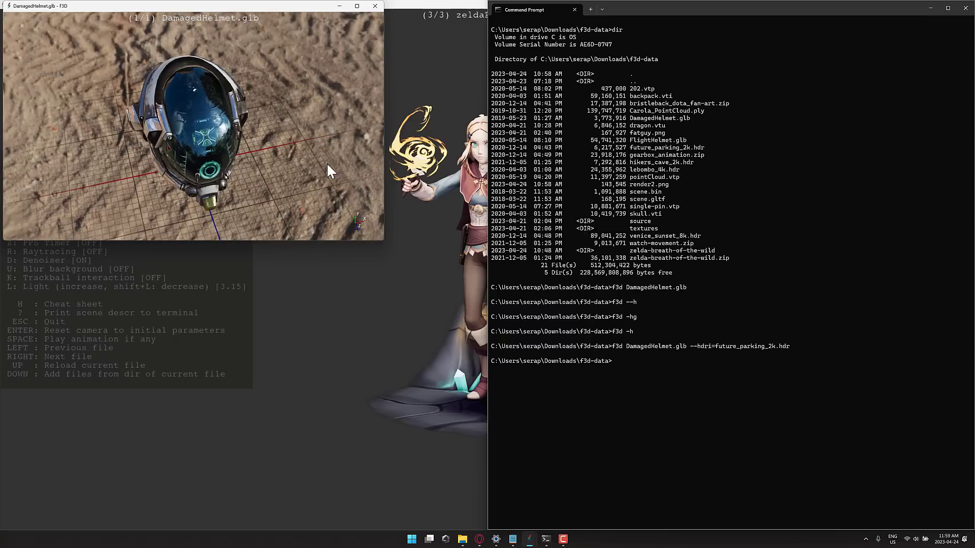
# Orbit the helmet to a lower viewpoint, and run f3d --geometry-only scene.gltf from the command line.
pyautogui.moveTo(327, 162)
pyautogui.mouseDown()
pyautogui.moveTo(340, 119)
pyautogui.moveTo(229, 111)
pyautogui.moveTo(286, 114)
pyautogui.moveTo(325, 147)
pyautogui.mouseUp()
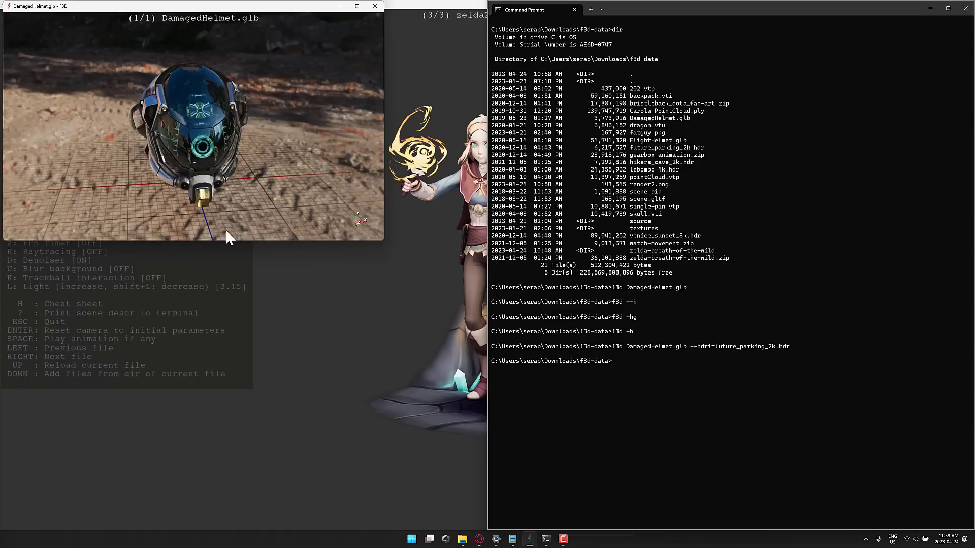
pyautogui.click(670, 369)
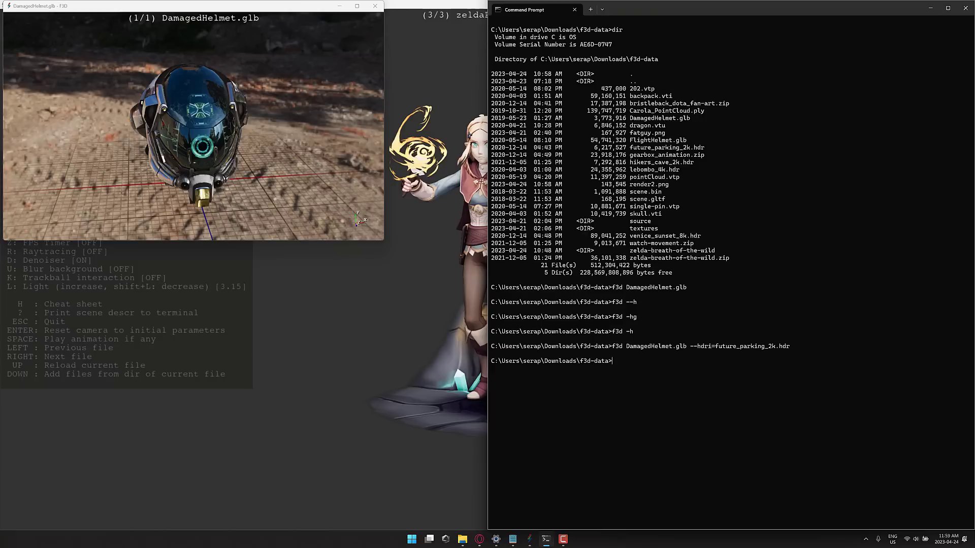
pyautogui.write('f3d --geometry-only')
pyautogui.write('scene.gltf')
pyautogui.press('Return')
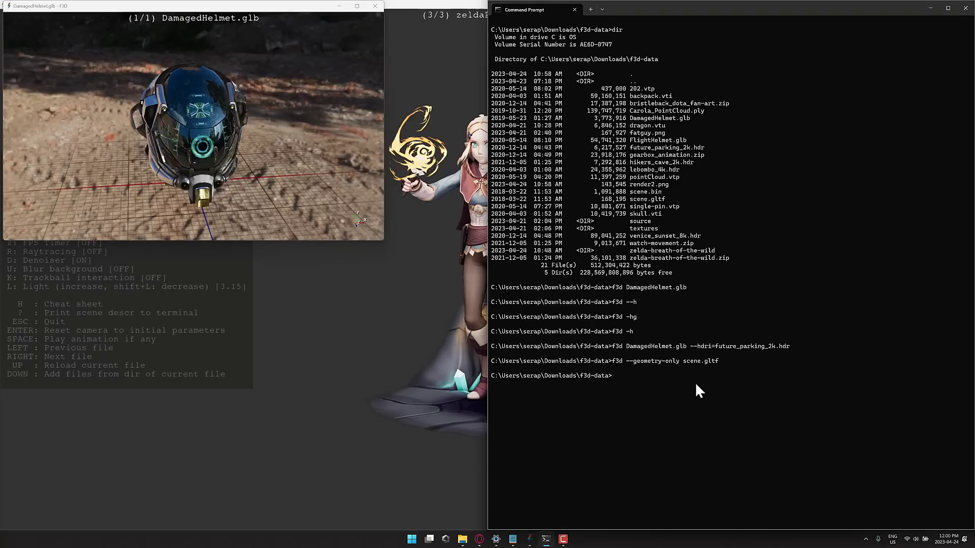
# Rework the previous command into f3d -e scene.gltf and run it to open the model with cell edges.
pyautogui.press('Up')
pyautogui.press('Left')
pyautogui.press('Left')
pyautogui.press('Left')
pyautogui.press('Left')
pyautogui.press('Left')
pyautogui.press('Left')
pyautogui.press('Left')
pyautogui.press('Left')
pyautogui.press('Left')
pyautogui.press('BackSpace')
pyautogui.press('BackSpace')
pyautogui.press('BackSpace')
pyautogui.press('BackSpace')
pyautogui.press('BackSpace')
pyautogui.press('BackSpace')
pyautogui.press('BackSpace')
pyautogui.press('BackSpace')
pyautogui.press('Delete')
pyautogui.press('Delete')
pyautogui.press('BackSpace')
pyautogui.press('BackSpace')
pyautogui.press('BackSpace')
pyautogui.press('BackSpace')
pyautogui.write('e')
pyautogui.press('Return')
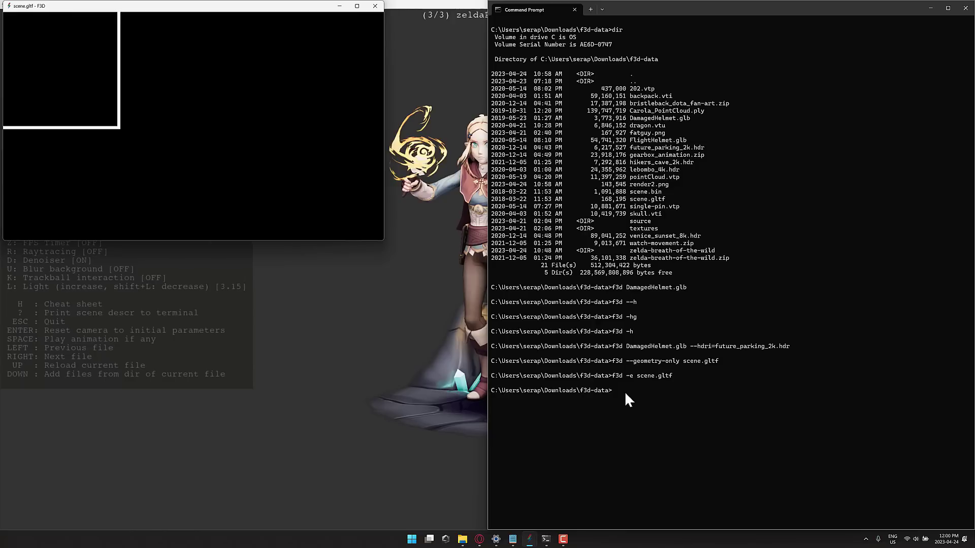
# Inspect the character model in scene.gltf up close and from several angles, and close its viewer window.
pyautogui.scroll(5, 230, 169)
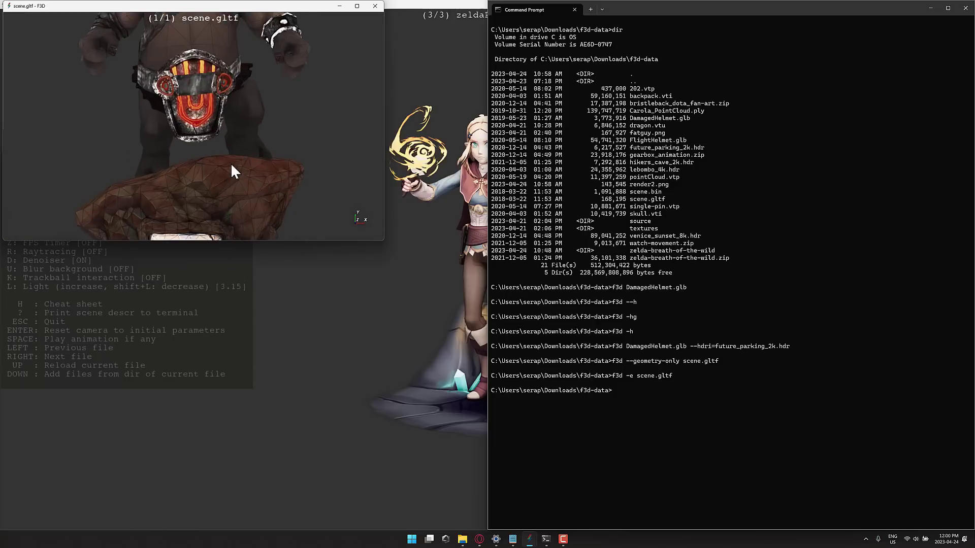
pyautogui.moveTo(244, 174); pyautogui.dragTo(301, 128)
pyautogui.scroll(-3, 308, 175)
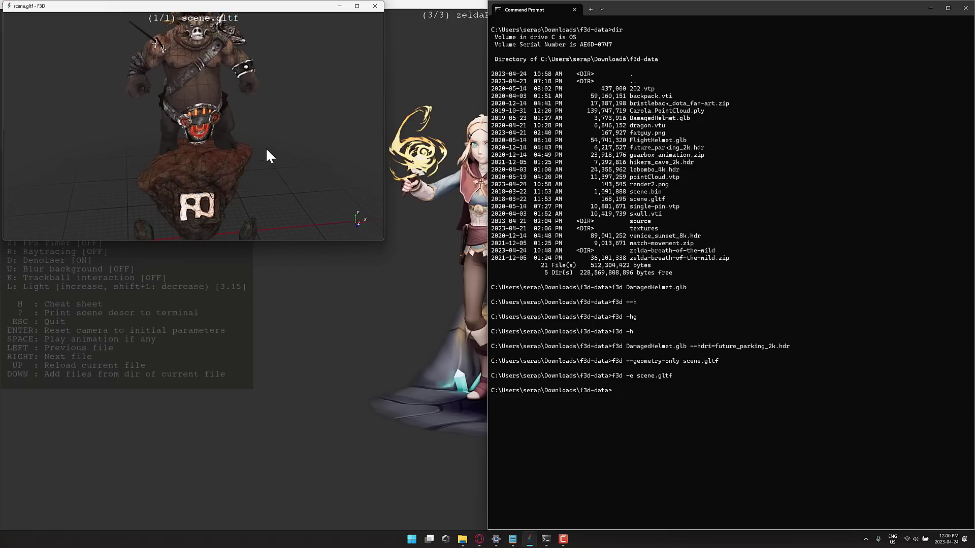
pyautogui.moveTo(266, 148); pyautogui.dragTo(265, 94)
pyautogui.moveTo(269, 182); pyautogui.dragTo(279, 157)
pyautogui.click(374, 6)
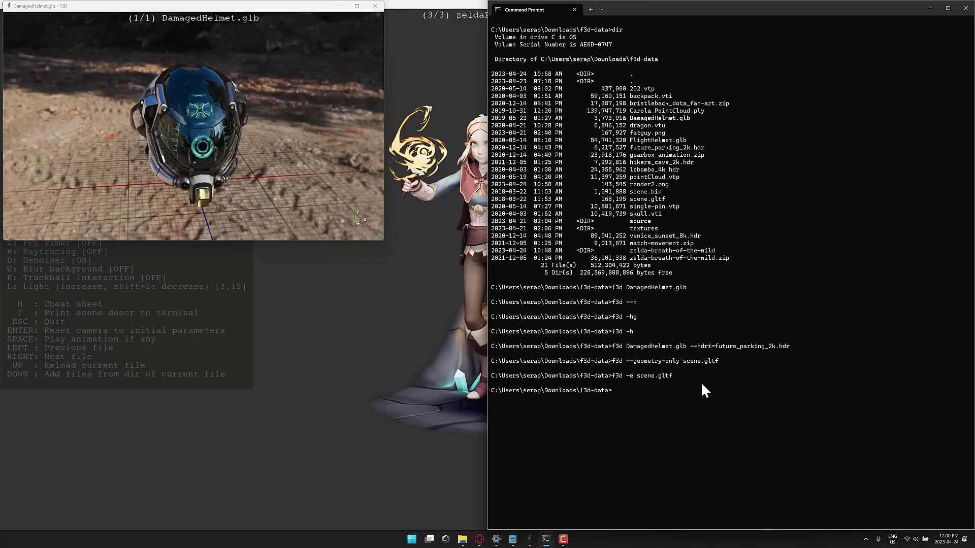
# Try to render the model to an image with f3d -e scene.gltf -output=out.png, and list the folder's PNG files.
pyautogui.press('Up')
pyautogui.write('.png')
pyautogui.press('Return')
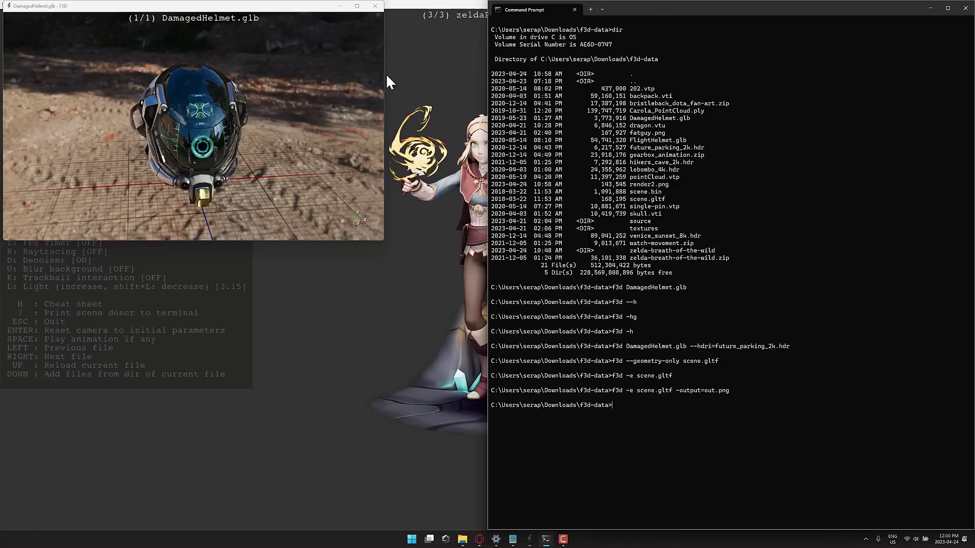
pyautogui.write('dir *.png')
pyautogui.press('Return')
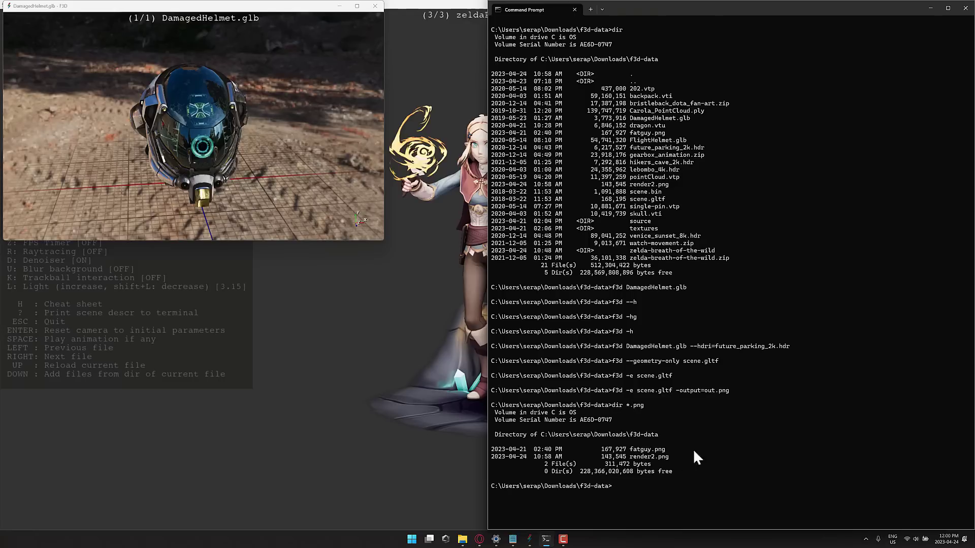
# Rerun the render as f3d -e scene.gltf --output=out.png, and list the PNG files again.
pyautogui.press('Up')
pyautogui.press('Up')
pyautogui.write('-')
pyautogui.press('Return')
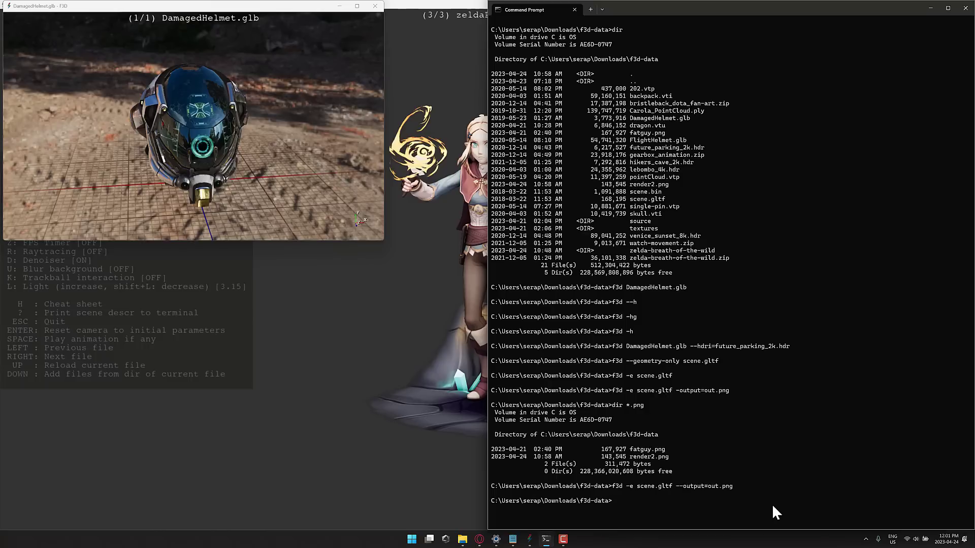
pyautogui.press('Up')
pyautogui.press('Up')
pyautogui.press('Return')
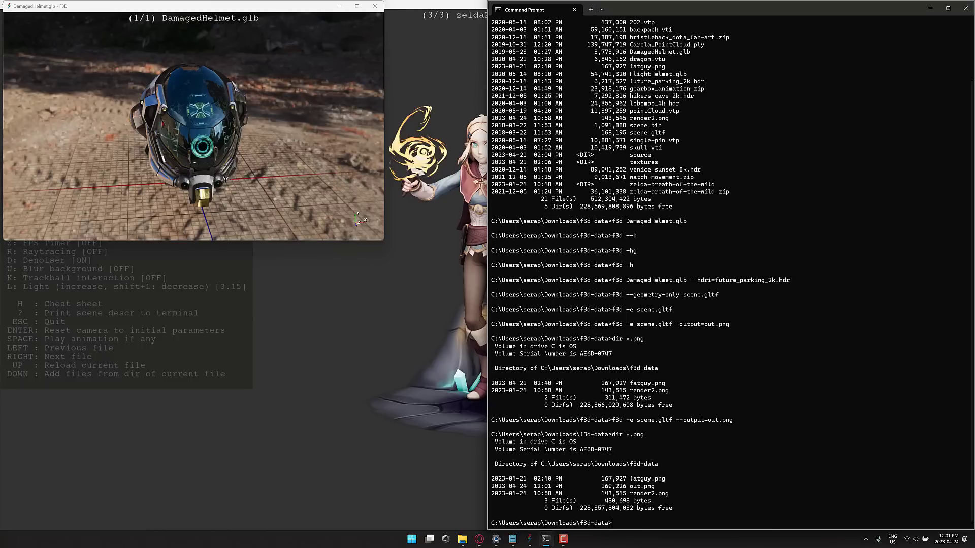
# Open out.png from the command line, look over the rendered image, and close the image editor.
pyautogui.write('out.png')
pyautogui.press('Return')
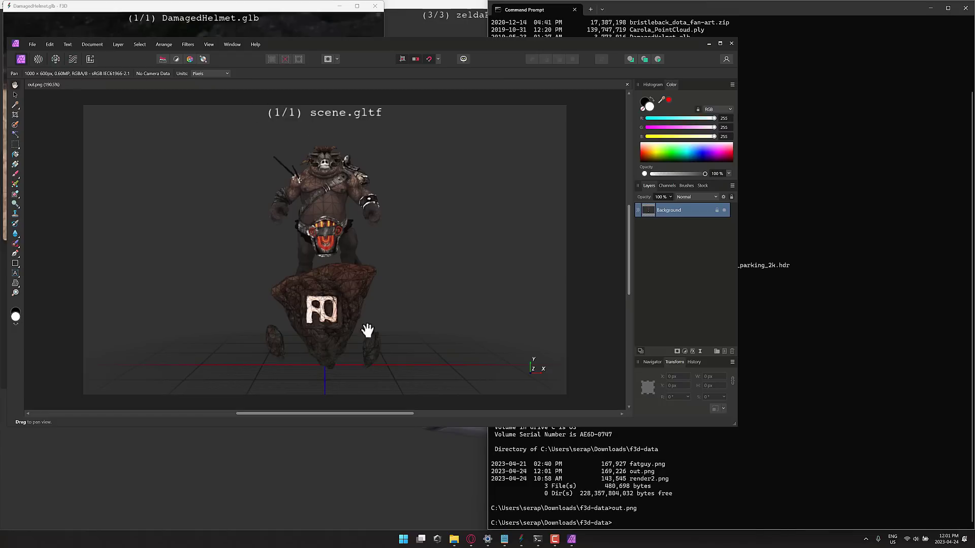
pyautogui.moveTo(417, 266)
pyautogui.mouseDown()
pyautogui.moveTo(433, 276)
pyautogui.moveTo(422, 253)
pyautogui.mouseUp()
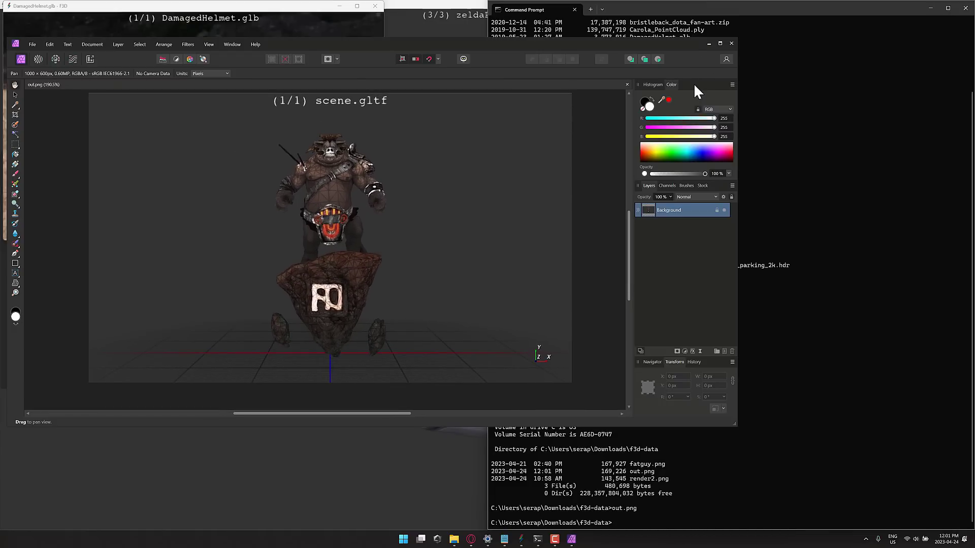
pyautogui.click(731, 44)
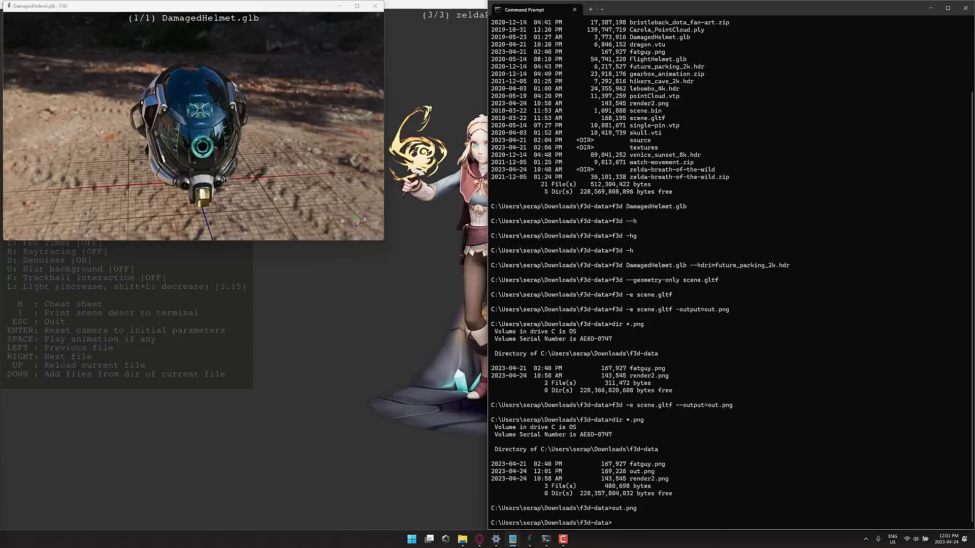
# Run f3d scene.gltf with -r -t -a -q -p -d --no-background, --camera-position=500,600,300 and --camera-focal-point=0,100,0.
pyautogui.click(687, 522)
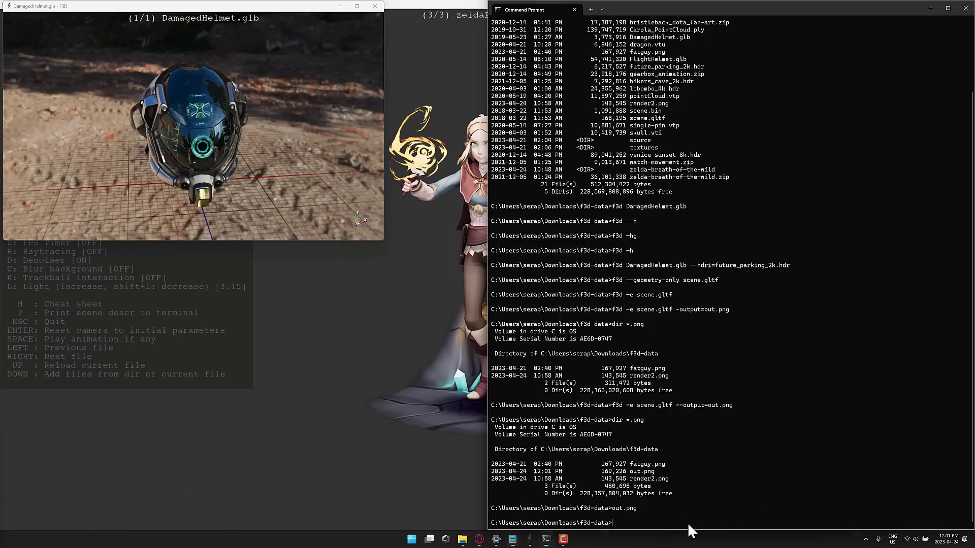
pyautogui.write('f3d scene.gltf -r -t -a -q -p -d --no-background --camera-position=500,600,300 --camera-focal-point=0,100,0')
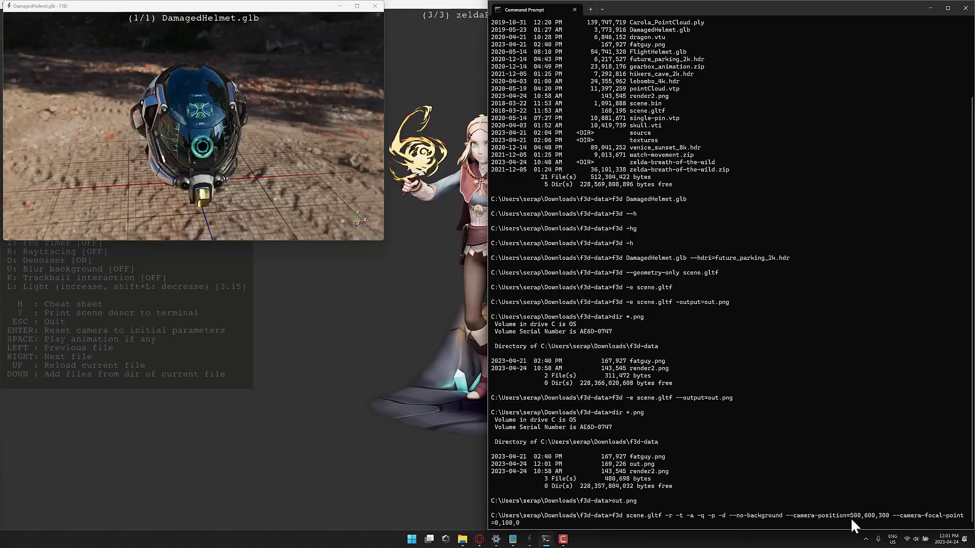
pyautogui.press('Return')
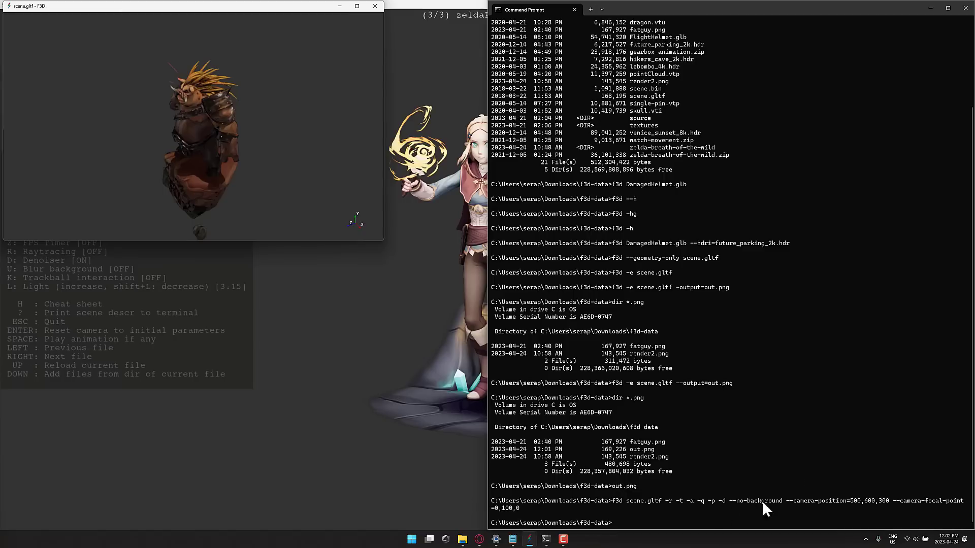
# Repeat the raytraced f3d command with --output=myrender.png added, and open myrender.png from the command line.
pyautogui.click(688, 520)
pyautogui.press('Up')
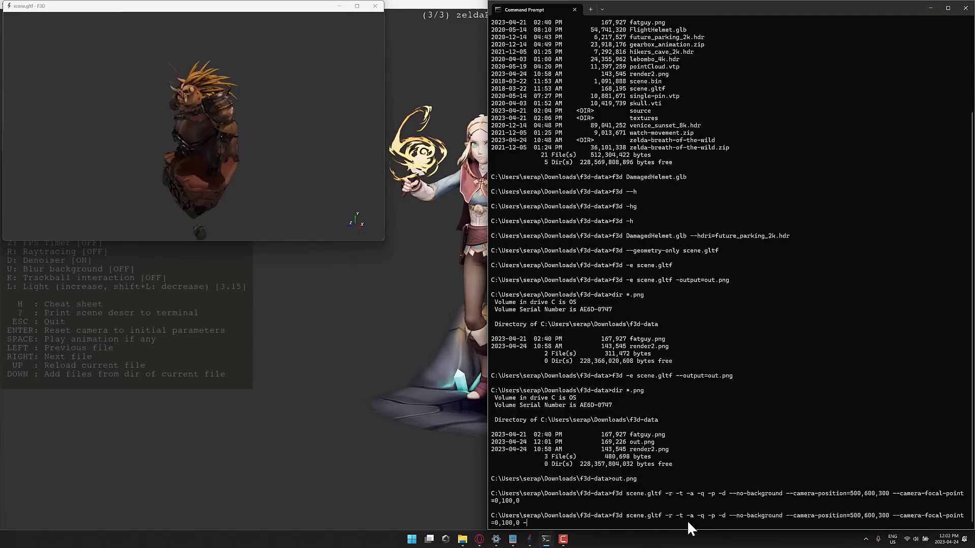
pyautogui.write('--output=myrender.png')
pyautogui.press('Return')
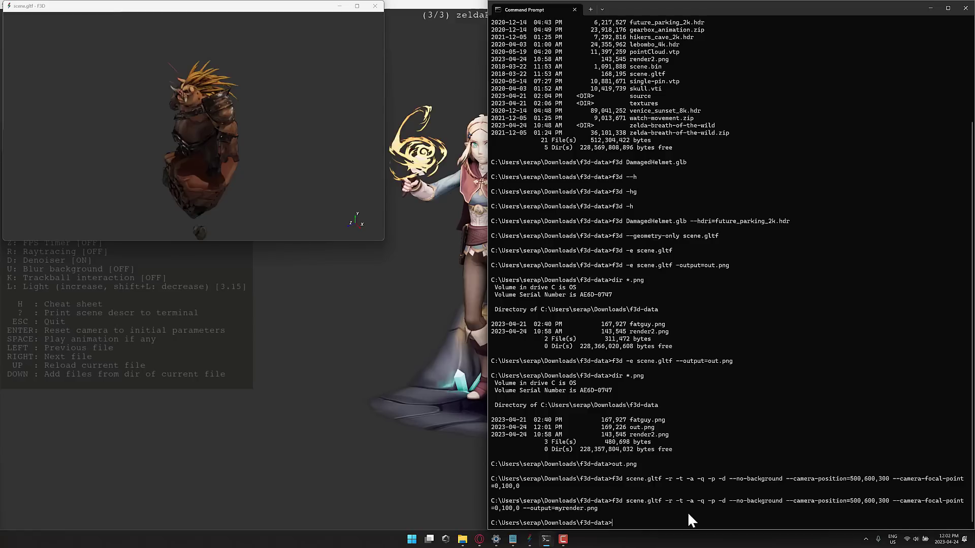
pyautogui.write('myrender.png')
pyautogui.press('Return')
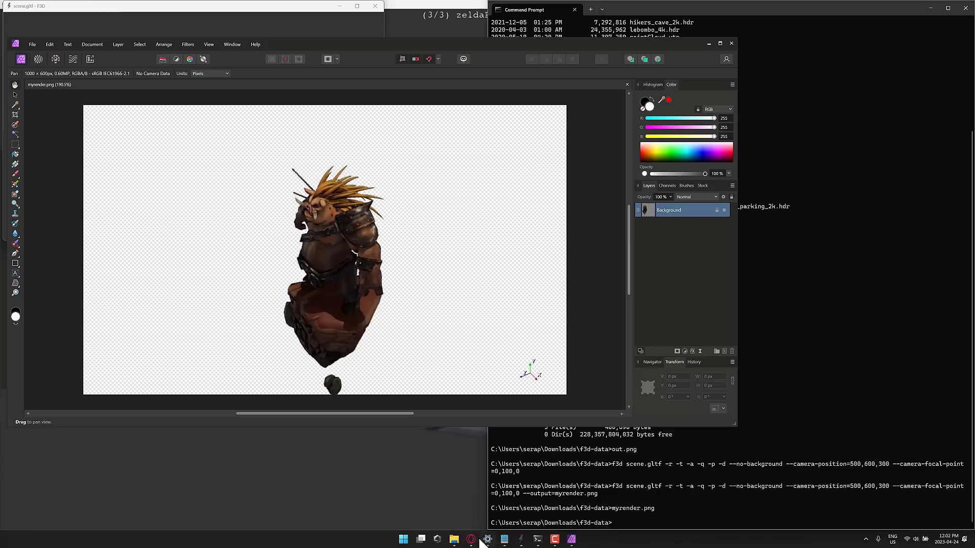
# Switch to the F3D website in Opera and open the Options page of the User Documentation.
pyautogui.moveTo(468, 535)
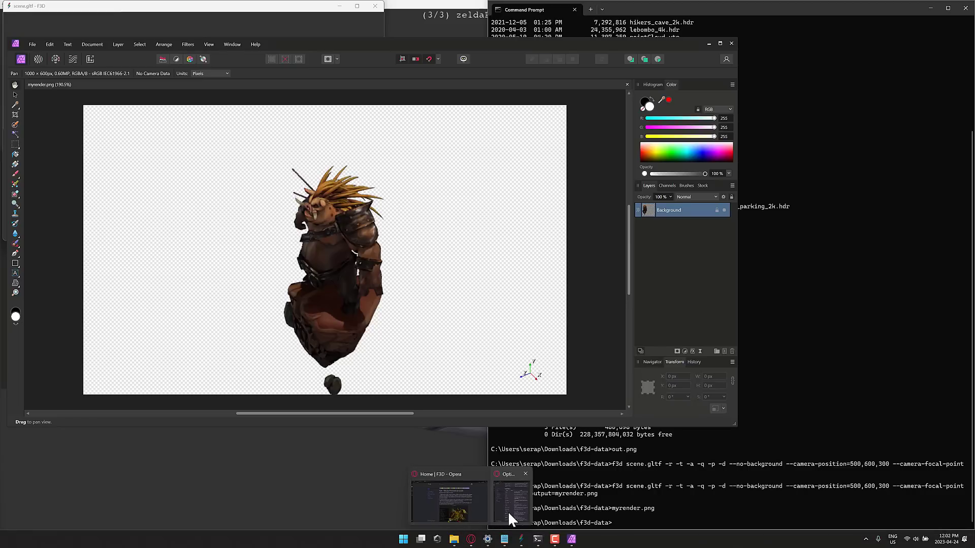
pyautogui.click(477, 505)
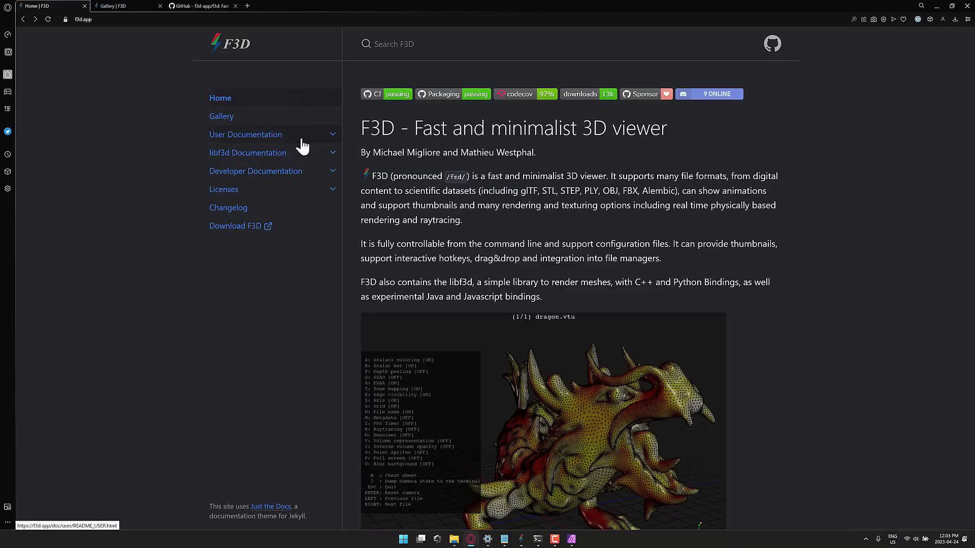
pyautogui.click(333, 135)
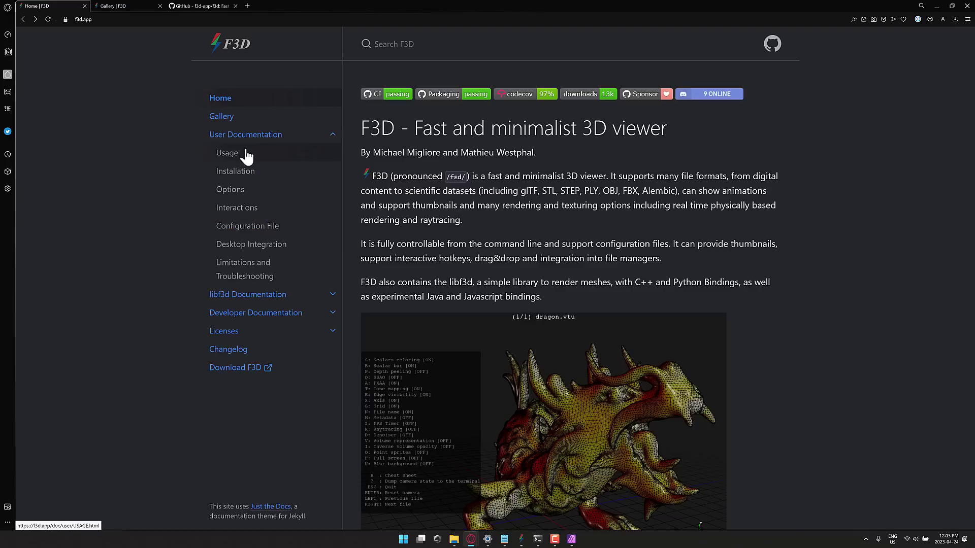
pyautogui.click(230, 192)
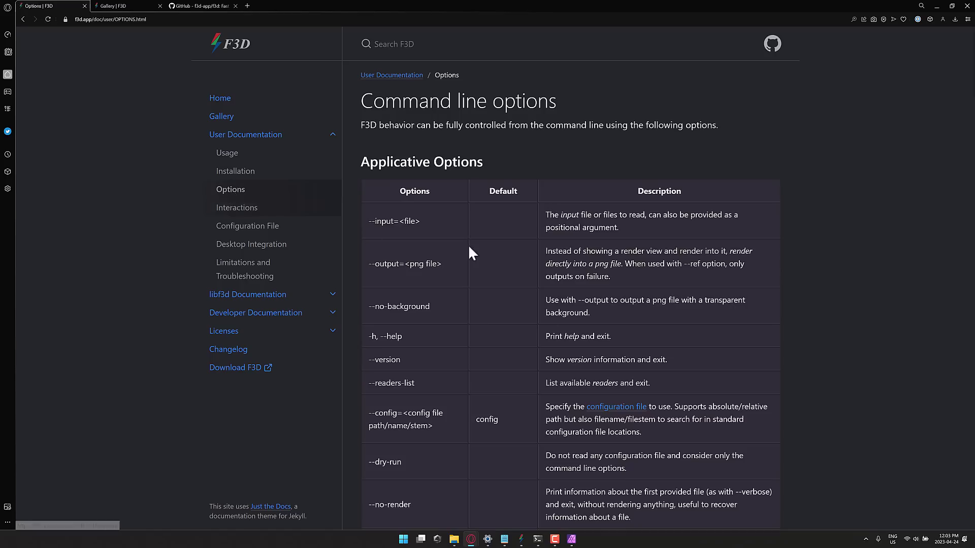
# Review the Installation page's release packages and repositories, and read the Desktop Integration page's Windows and MacOS sections.
pyautogui.click(236, 172)
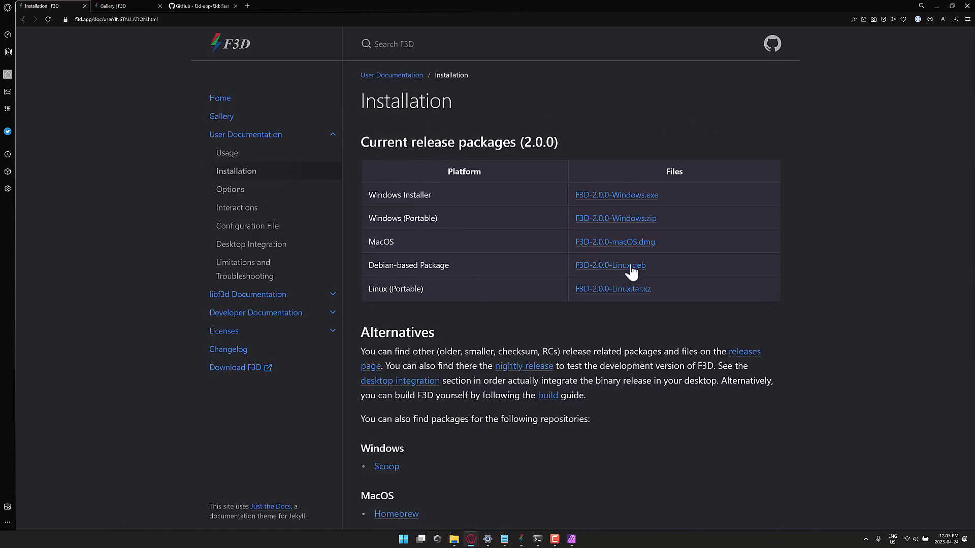
pyautogui.scroll(-5, 575, 325)
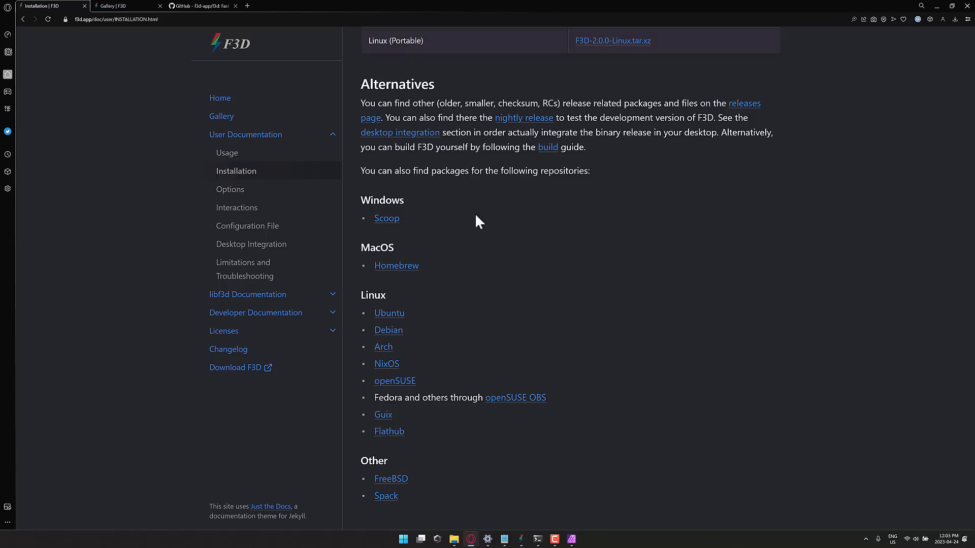
pyautogui.click(432, 132)
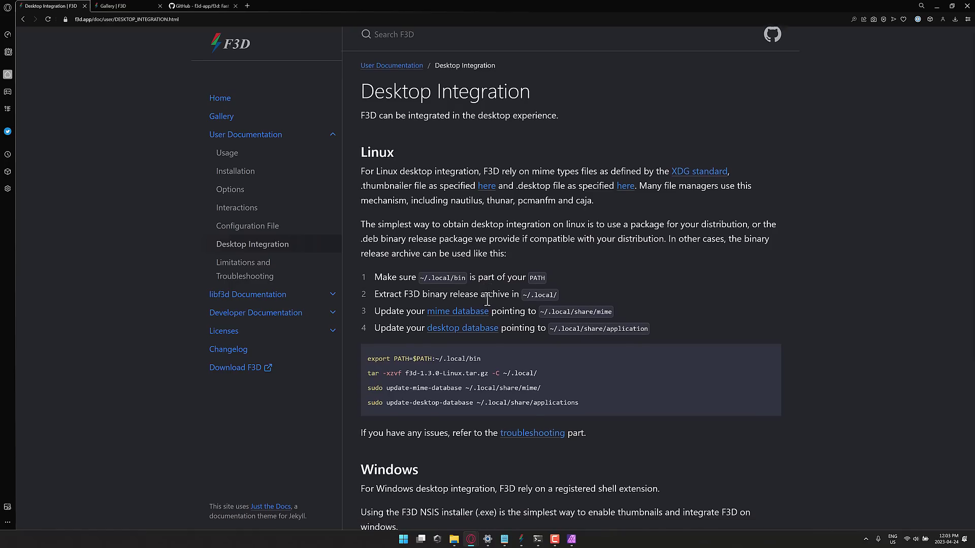
pyautogui.scroll(-4, 488, 302)
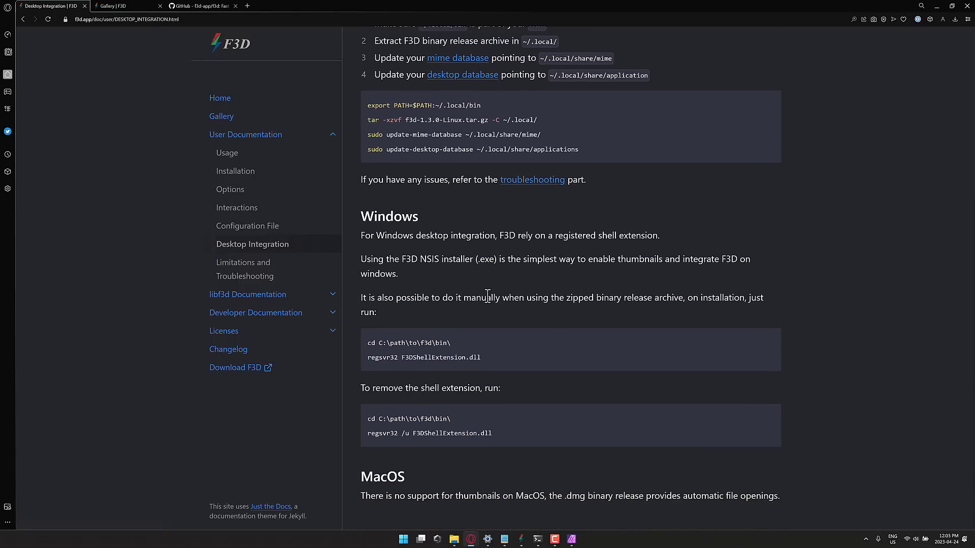
pyautogui.moveTo(447, 502); pyautogui.dragTo(780, 496)
pyautogui.click(666, 473)
pyautogui.scroll(1, 469, 262)
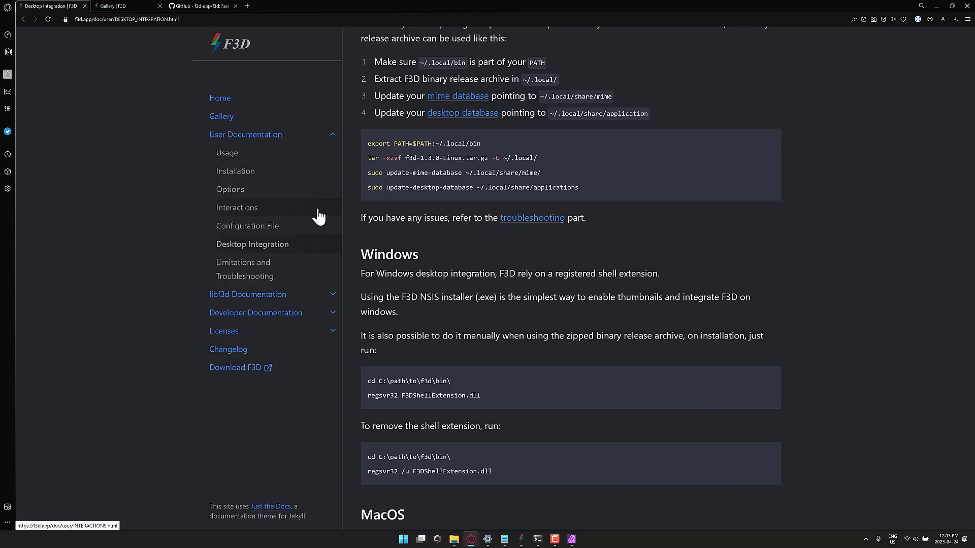
# Return to the command line options page and examine the applicative, general and material option tables.
pyautogui.click(237, 191)
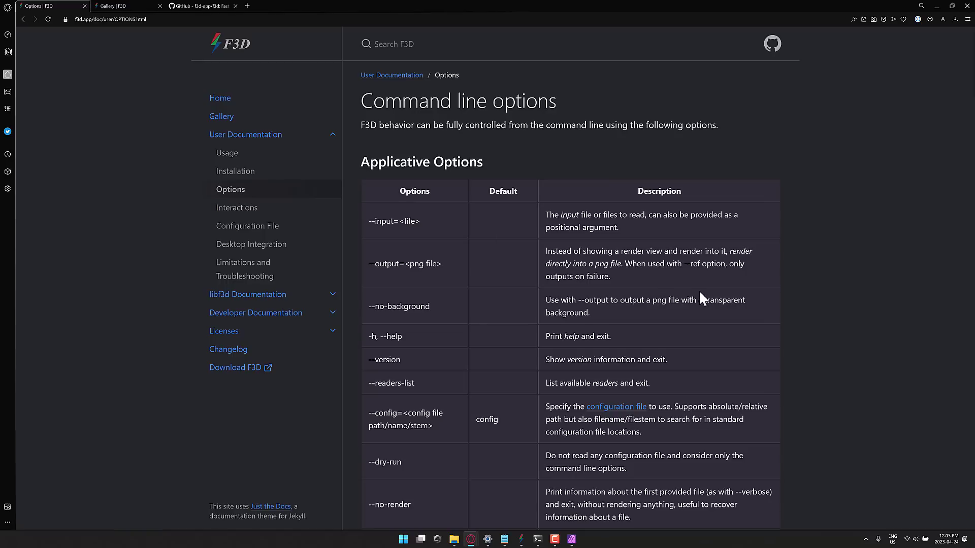
pyautogui.scroll(-5, 708, 298)
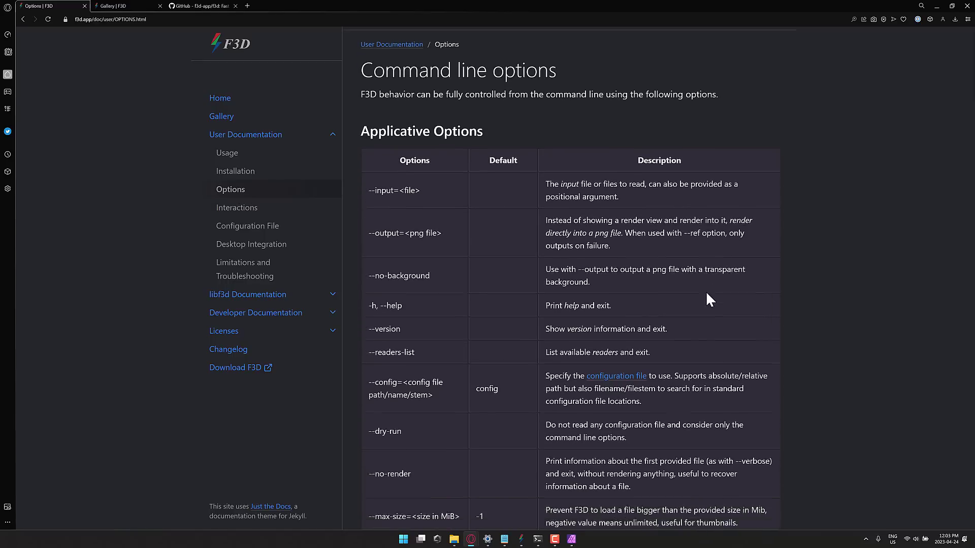
pyautogui.scroll(-4, 708, 283)
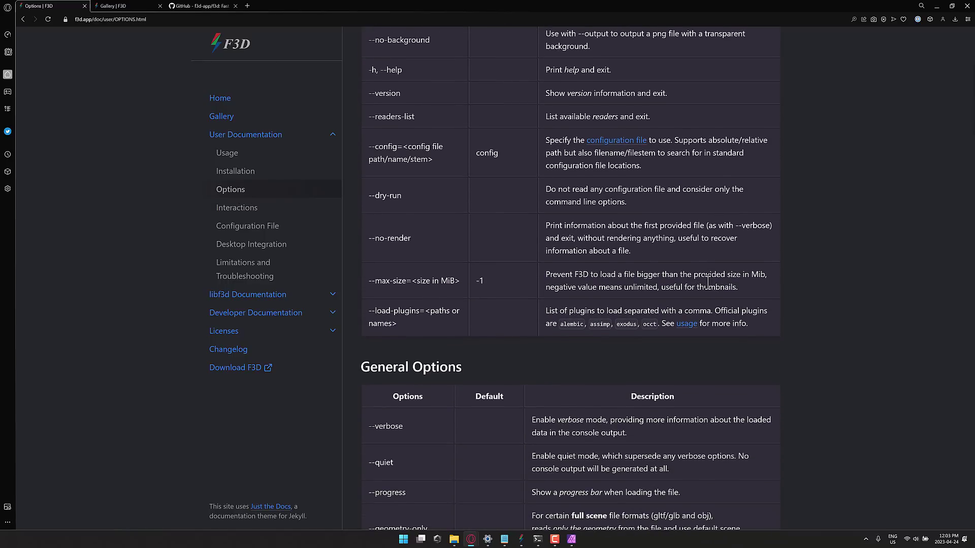
pyautogui.scroll(-4, 709, 284)
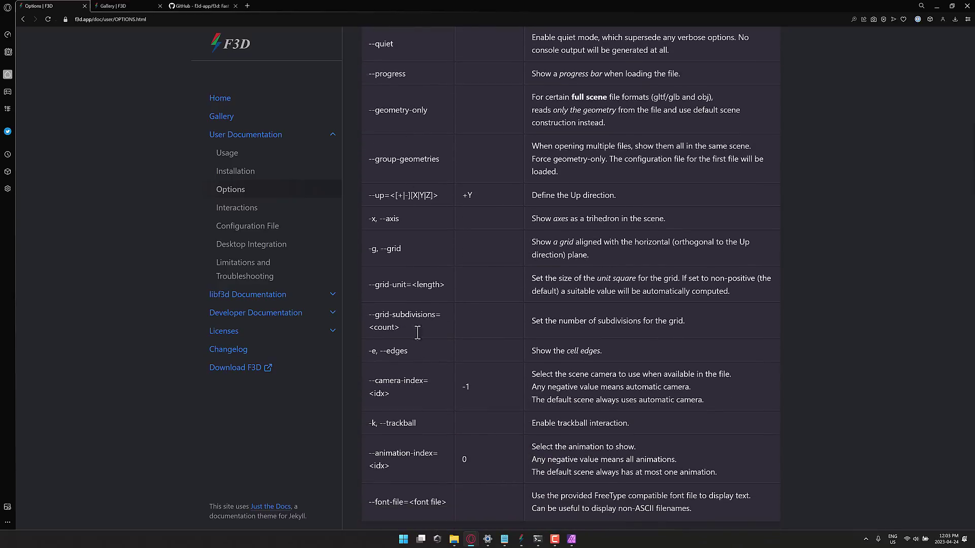
pyautogui.scroll(-2, 464, 218)
pyautogui.scroll(-3, 465, 212)
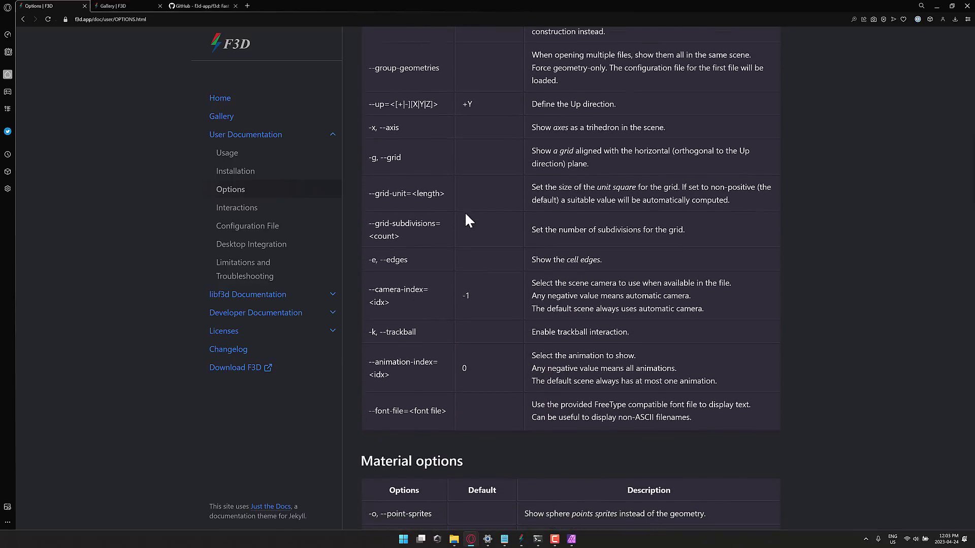
pyautogui.scroll(-4, 466, 213)
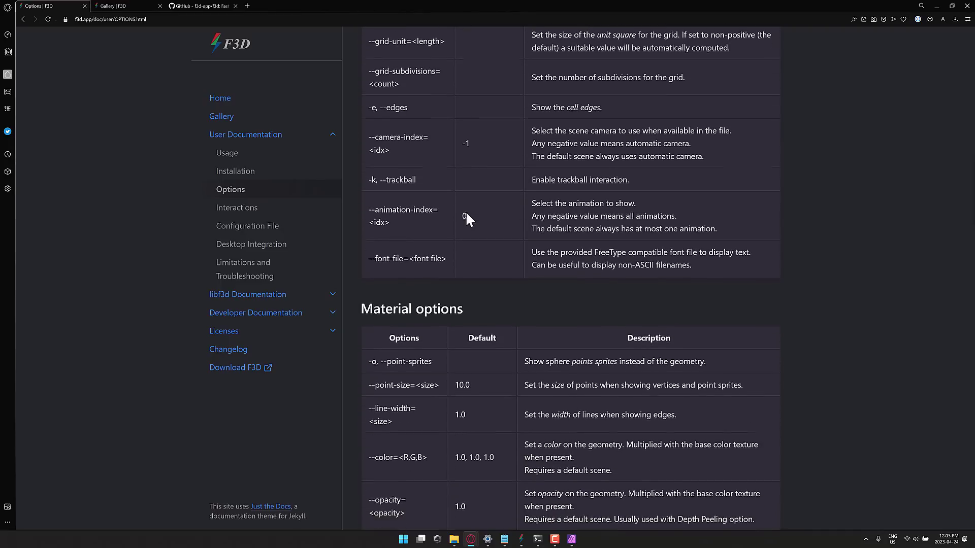
# Examine the remaining material options and the window options, highlighting the -u, --blur-background entry.
pyautogui.scroll(-2, 465, 213)
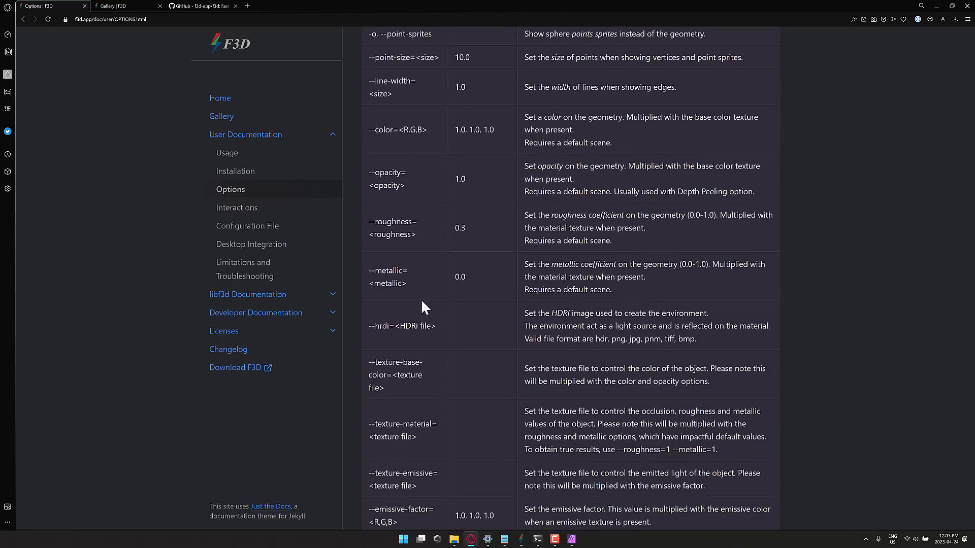
pyautogui.scroll(-1, 423, 306)
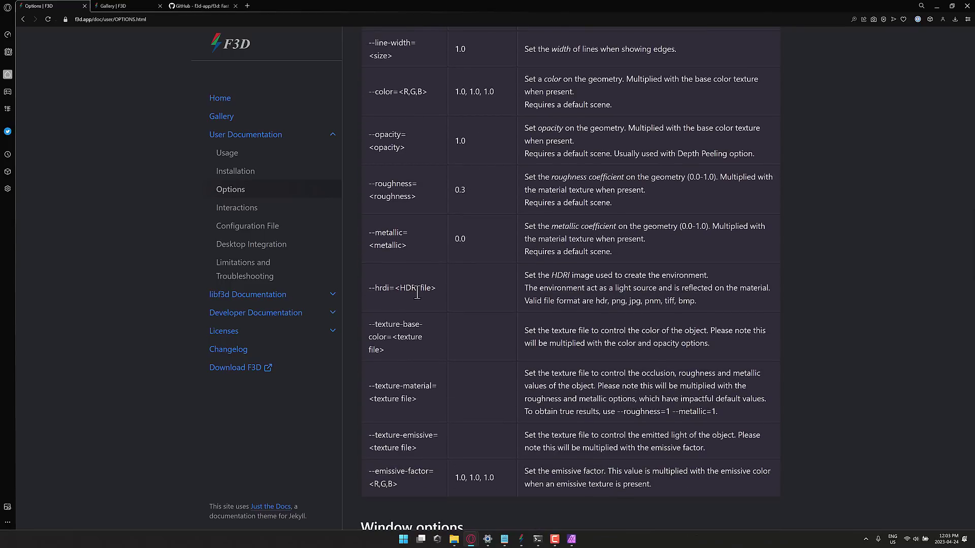
pyautogui.scroll(-7, 417, 292)
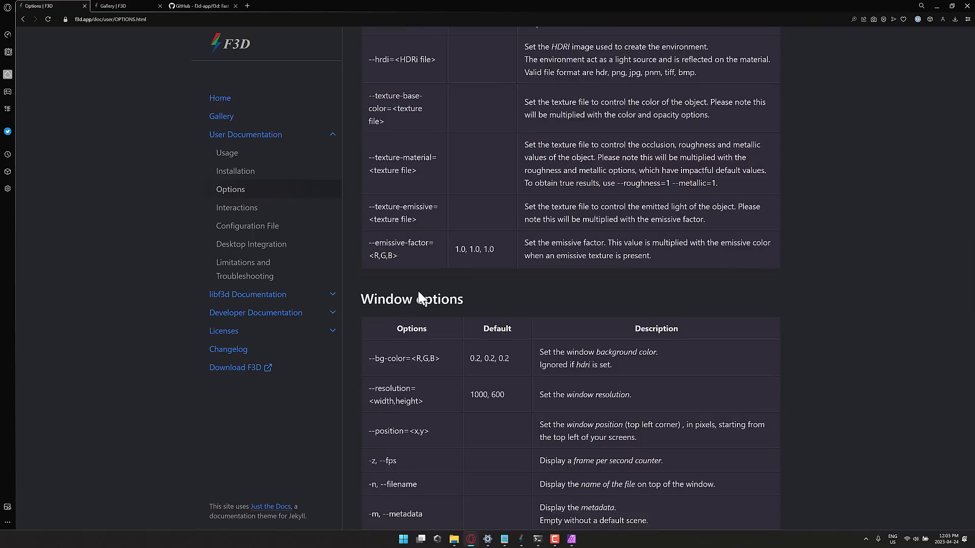
pyautogui.scroll(-2, 411, 235)
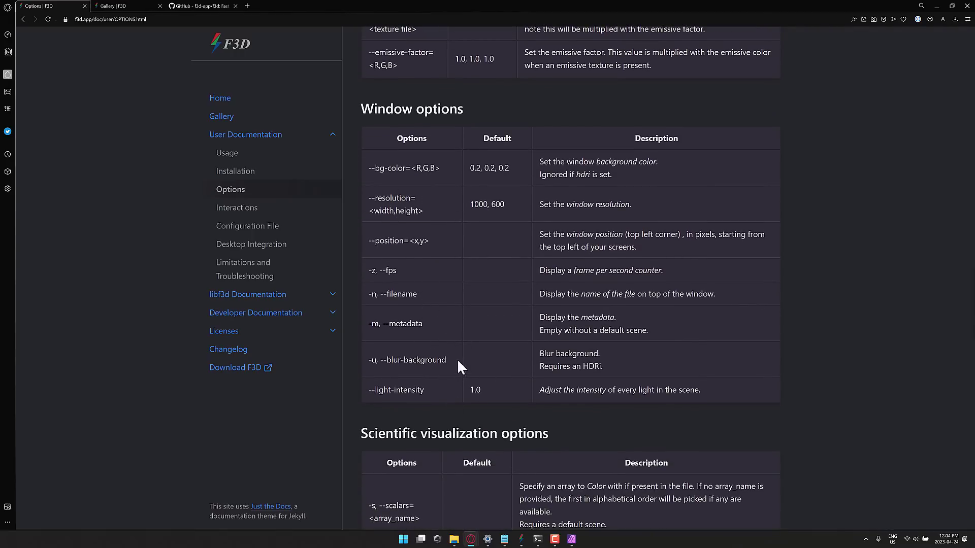
pyautogui.moveTo(447, 360); pyautogui.dragTo(367, 360)
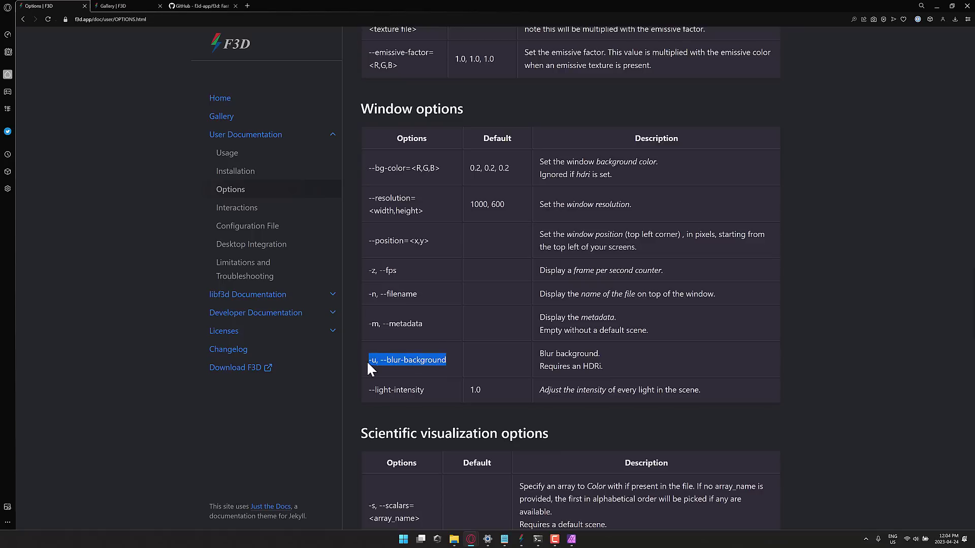
pyautogui.click(630, 373)
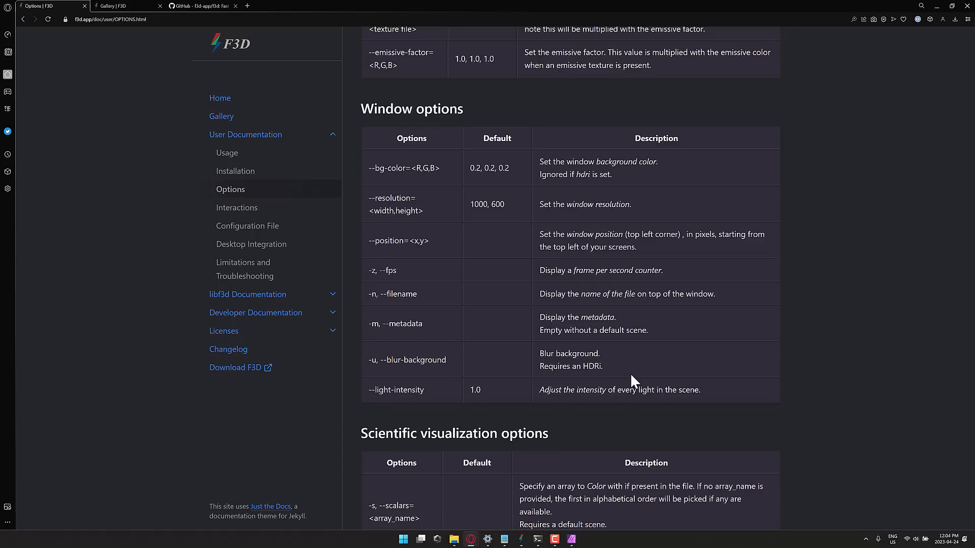
# Review the scientific visualization, camera, raytracing, PostFX and testing option tables, highlighting the --samples raytracing option.
pyautogui.scroll(-2, 528, 370)
pyautogui.scroll(-6, 420, 280)
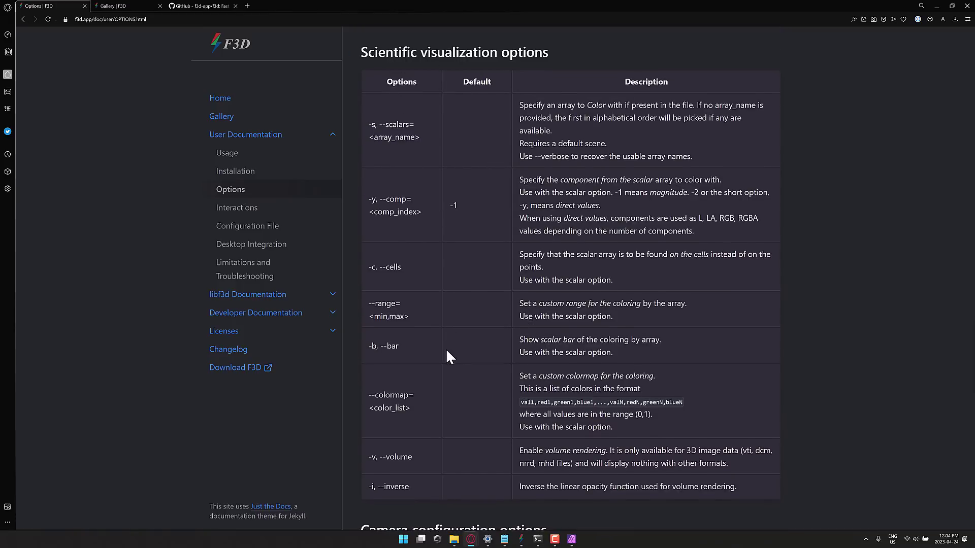
pyautogui.scroll(-7, 446, 350)
pyautogui.scroll(-8, 445, 328)
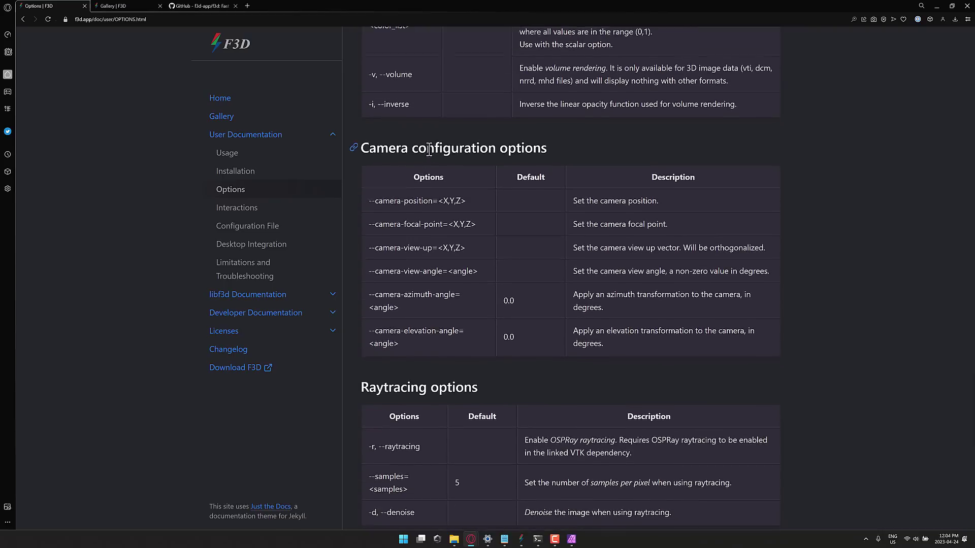
pyautogui.scroll(-1, 430, 156)
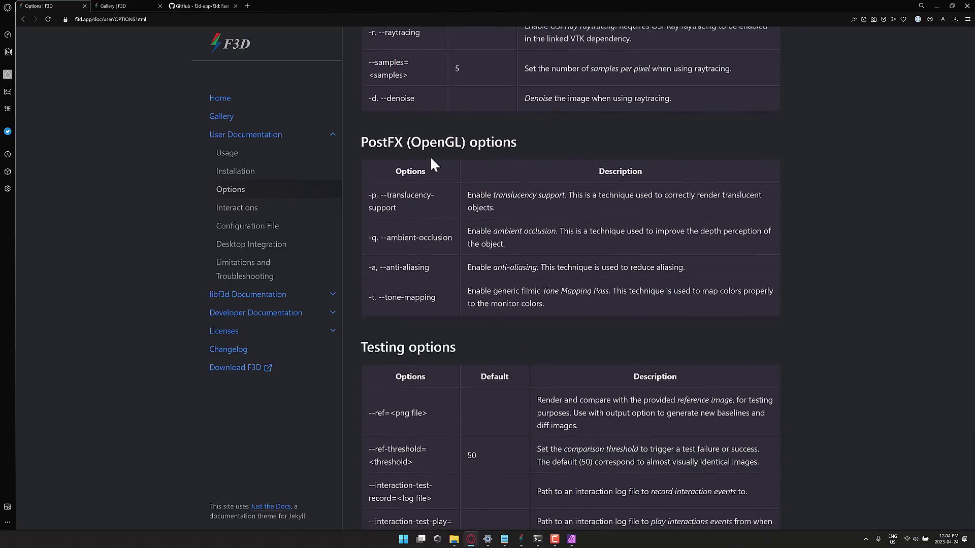
pyautogui.scroll(3, 425, 153)
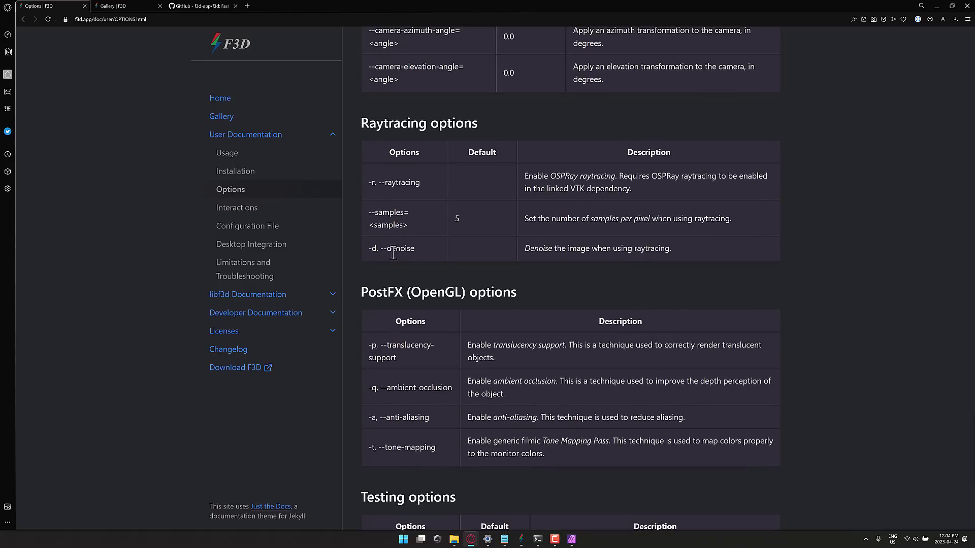
pyautogui.moveTo(367, 212); pyautogui.dragTo(420, 215)
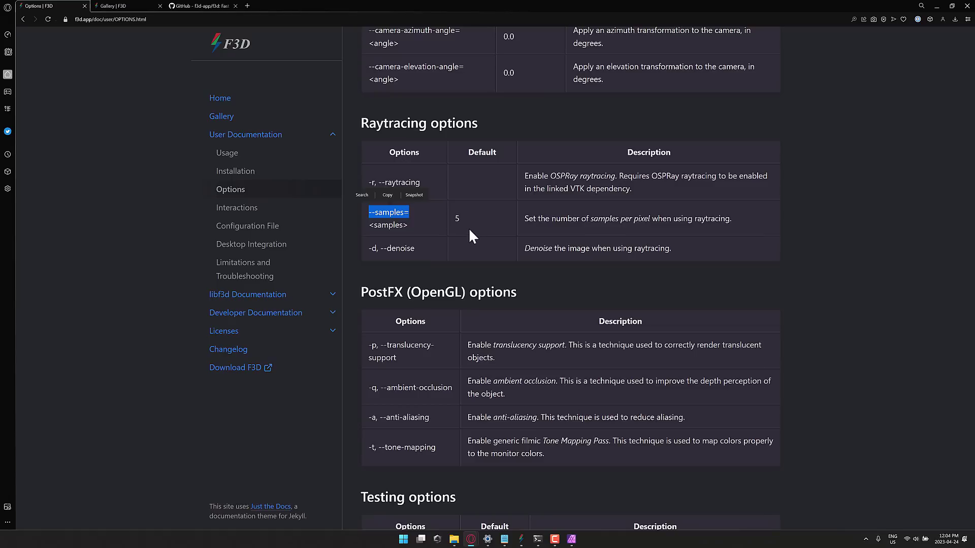
pyautogui.scroll(-3, 470, 229)
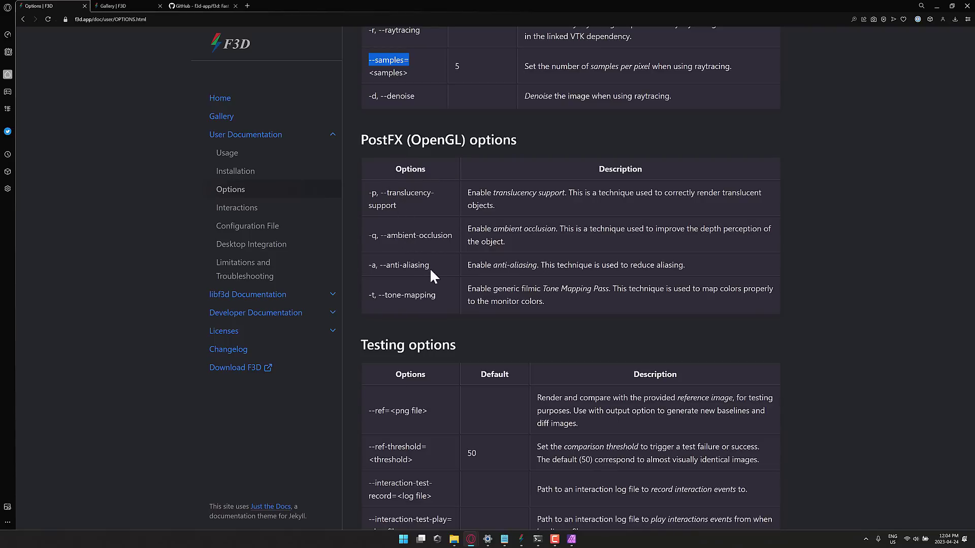
pyautogui.scroll(-3, 440, 273)
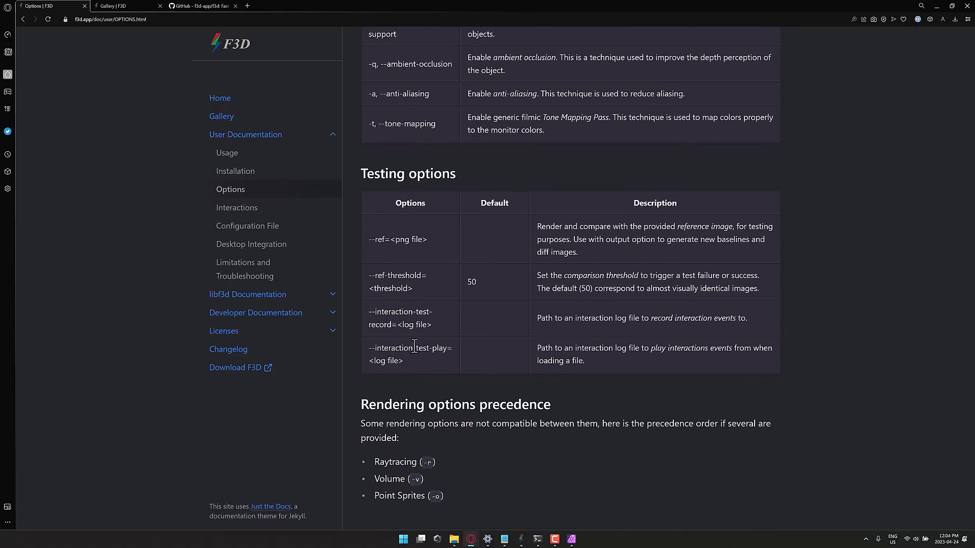
# Open the F3D Gallery page and browse its example renderings with their command lines, returning to the page's beginning.
pyautogui.click(123, 5)
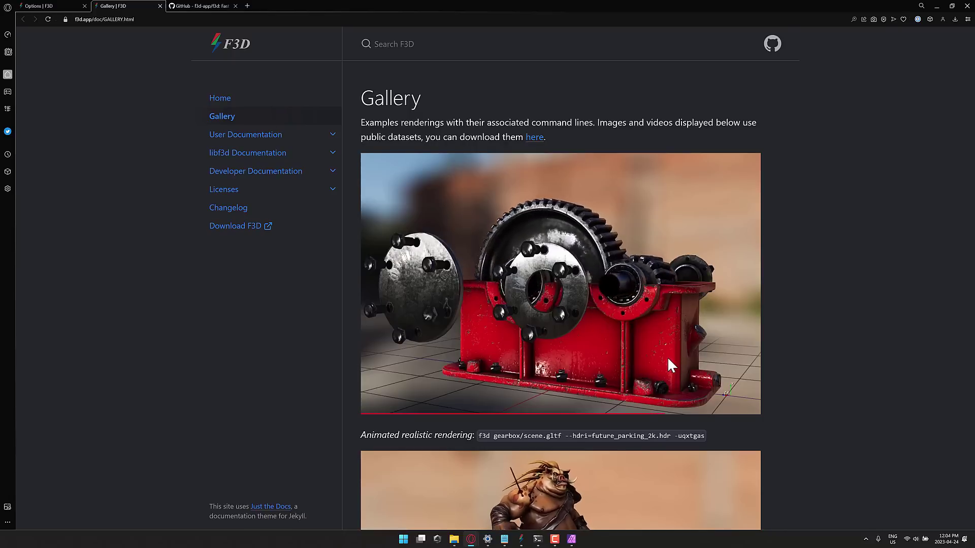
pyautogui.scroll(-4, 667, 357)
pyautogui.scroll(-20, 667, 356)
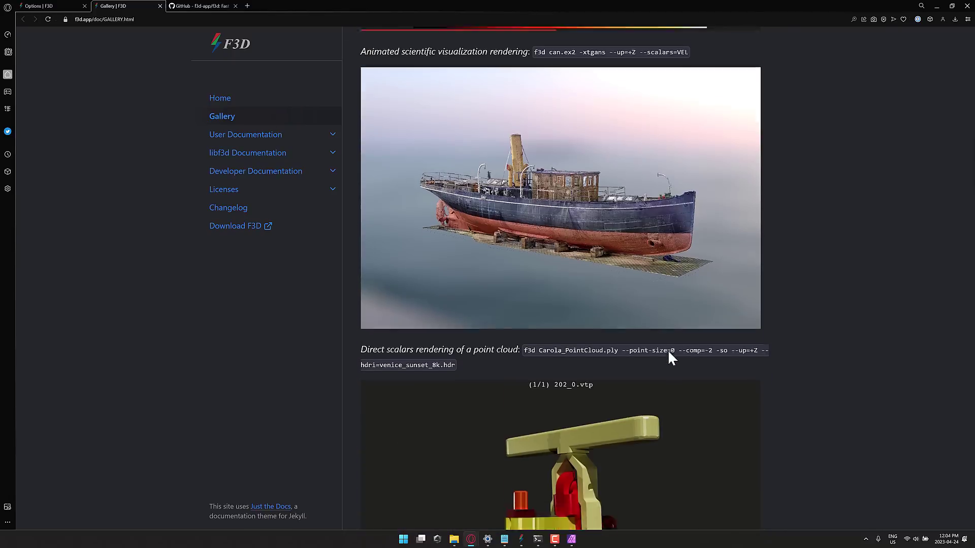
pyautogui.scroll(20, 669, 346)
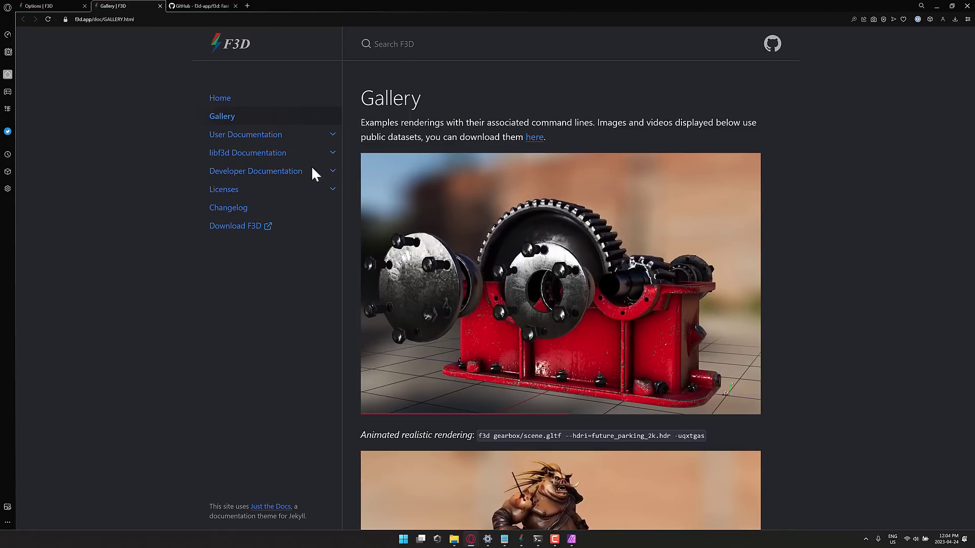
pyautogui.scroll(-20, 631, 272)
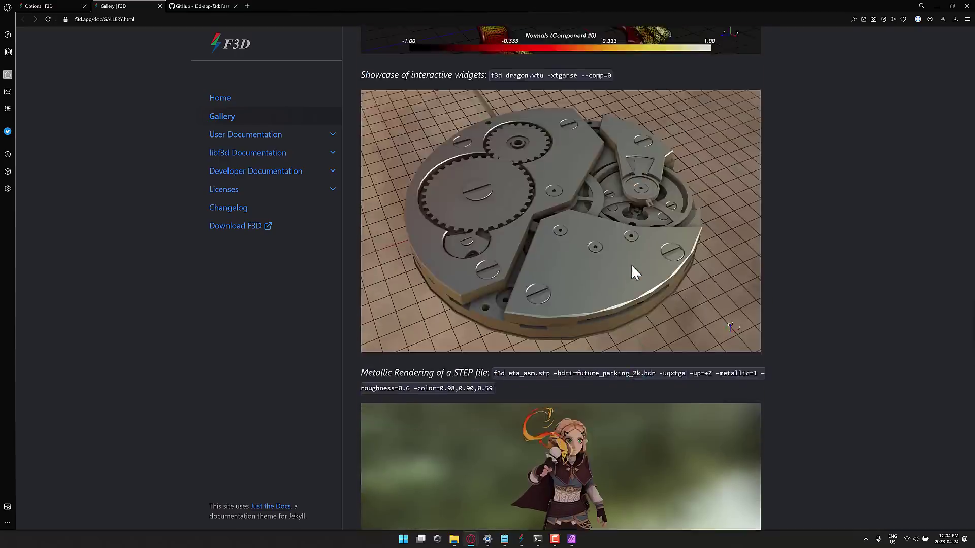
pyautogui.press('Home')
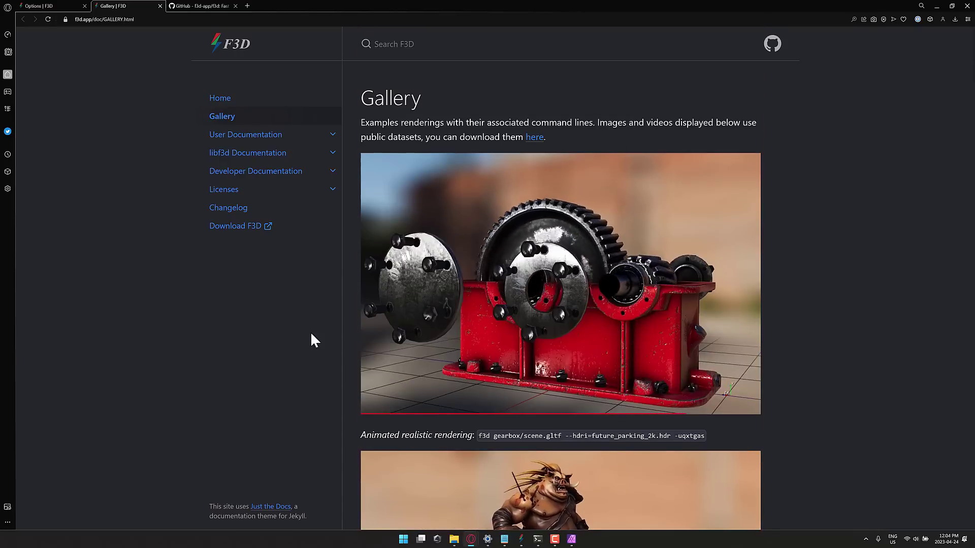
# Switch to the f3d-app/f3d GitHub repository and review its license, recent commits, releases, contributors and README.
pyautogui.hotkey('ctrl', 'Tab')
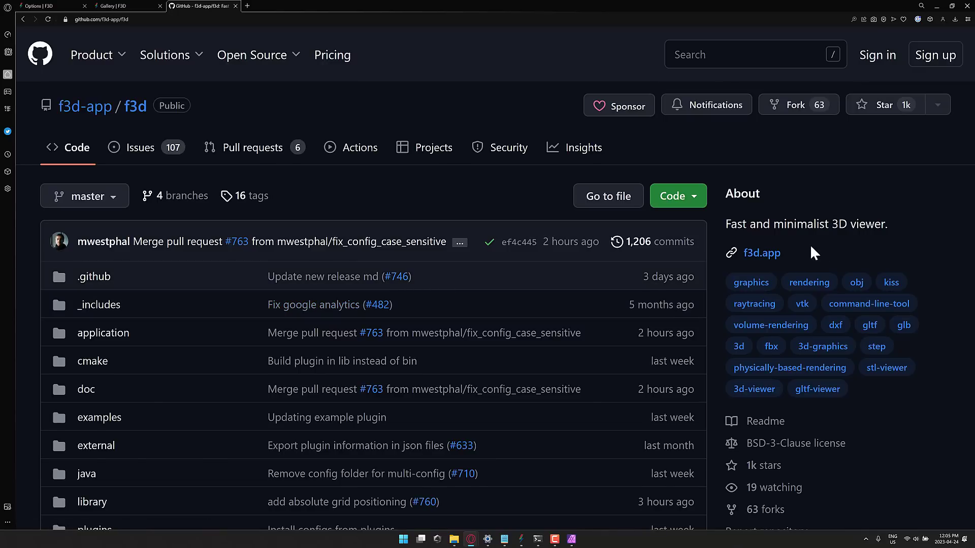
pyautogui.scroll(-1, 809, 245)
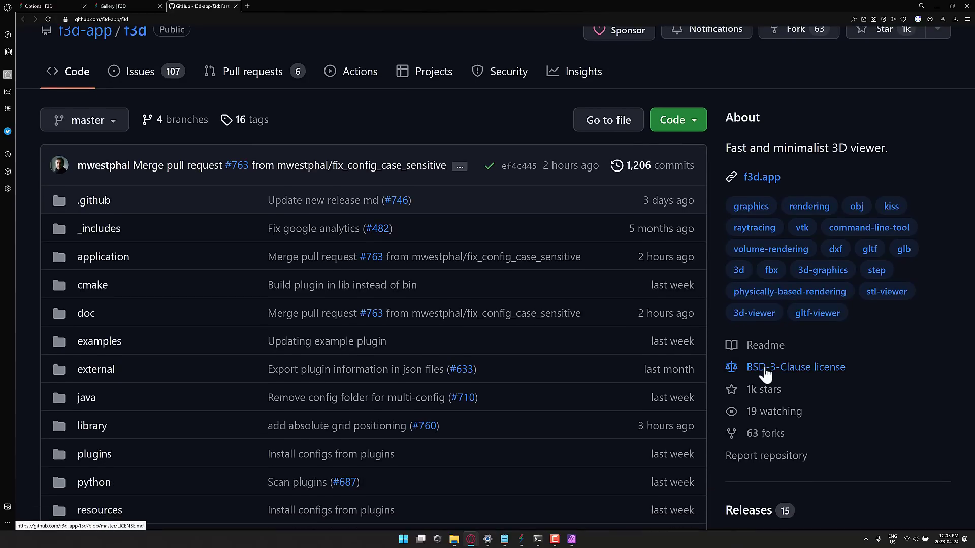
pyautogui.scroll(-2, 771, 374)
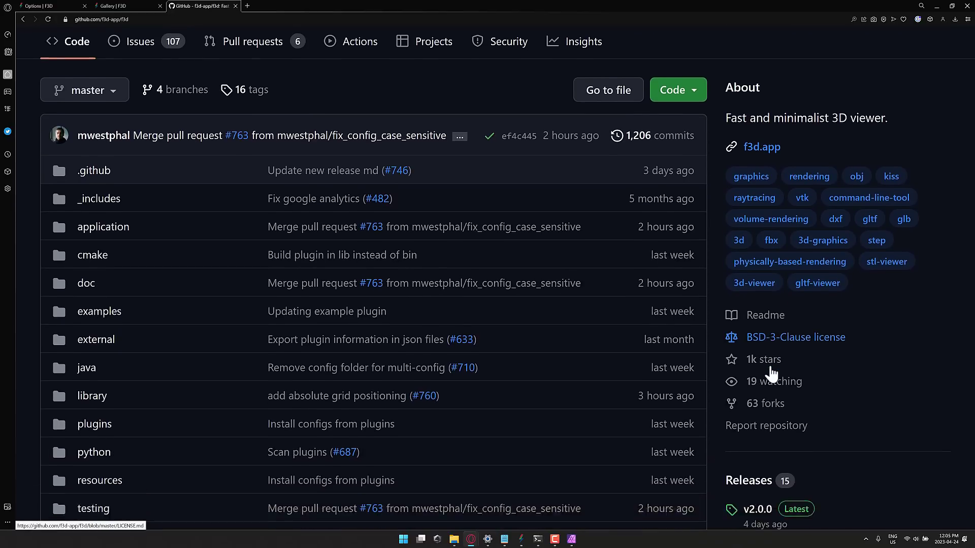
pyautogui.scroll(1, 751, 325)
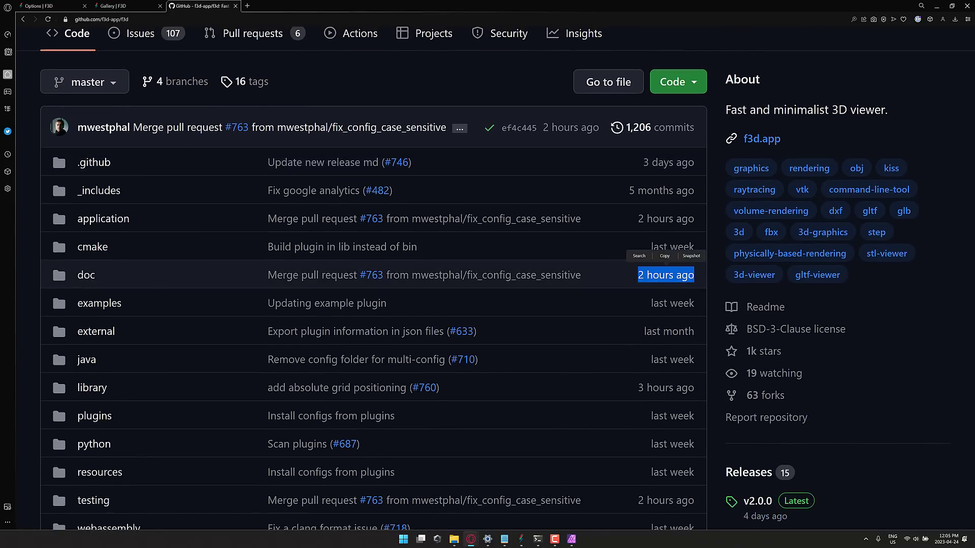
pyautogui.scroll(-6, 902, 403)
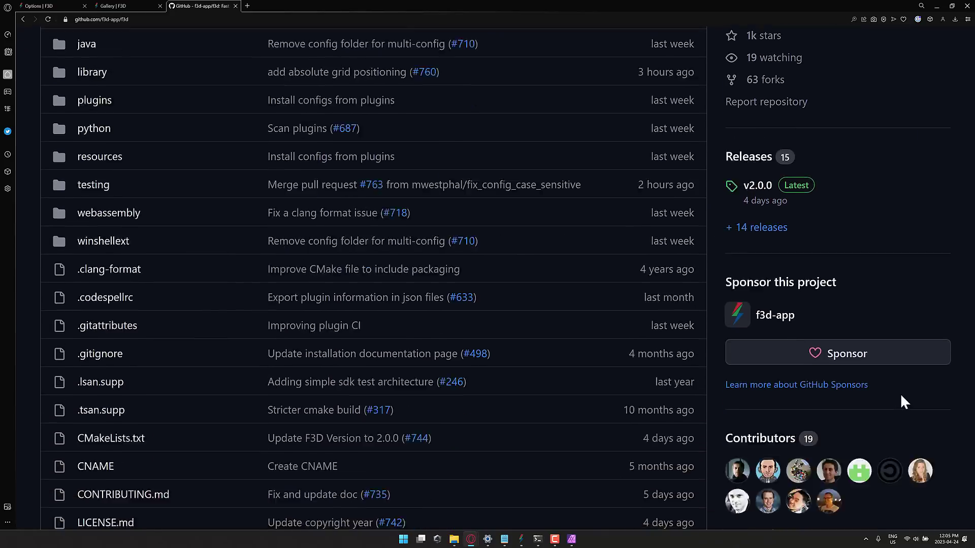
pyautogui.scroll(-10, 901, 395)
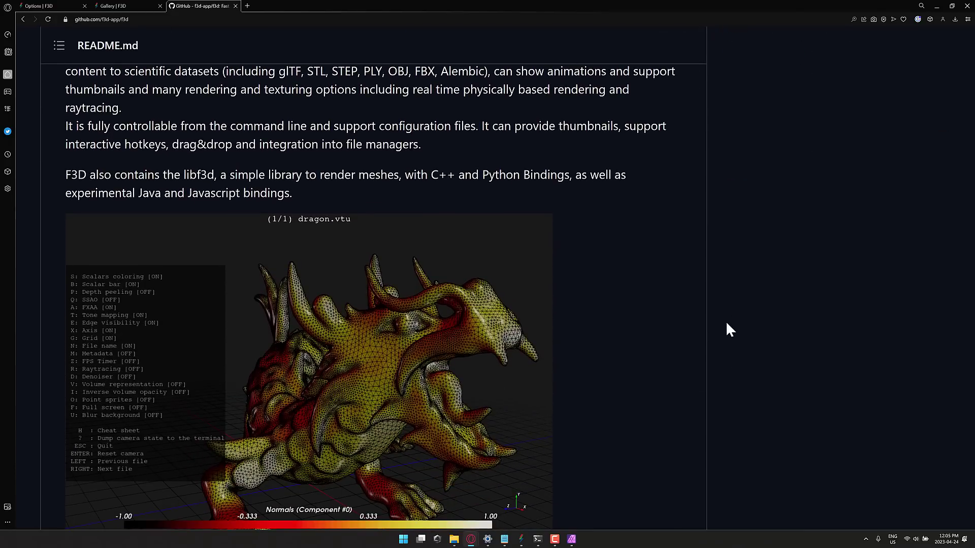
# Switch to the F3D window showing DamagedHelmet.glb, display its hotkey cheat sheet, and quit that viewer.
pyautogui.moveTo(521, 540)
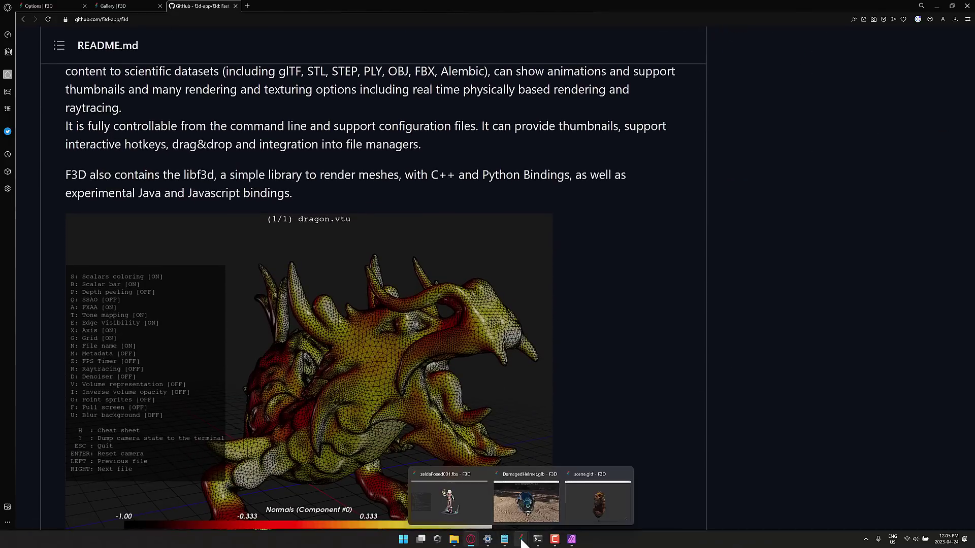
pyautogui.click(526, 502)
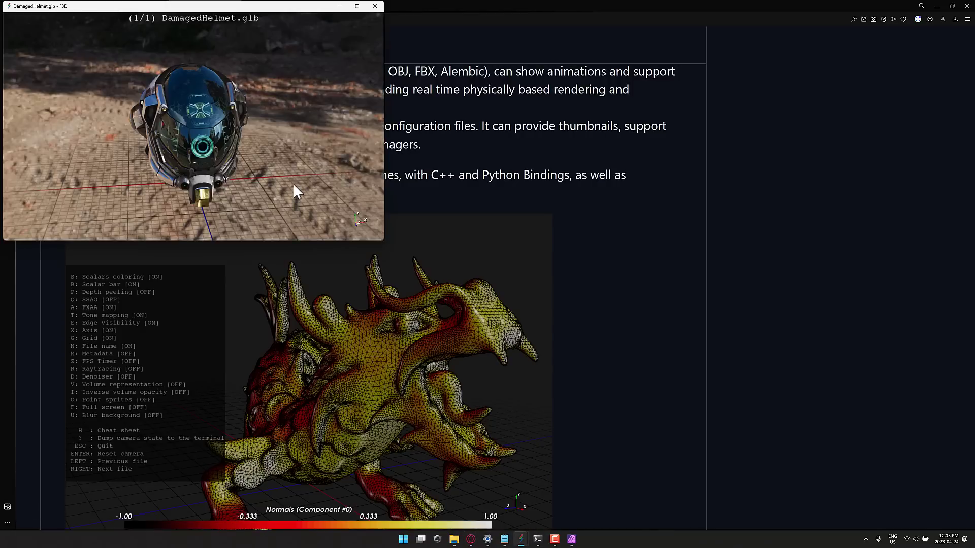
pyautogui.press('h')
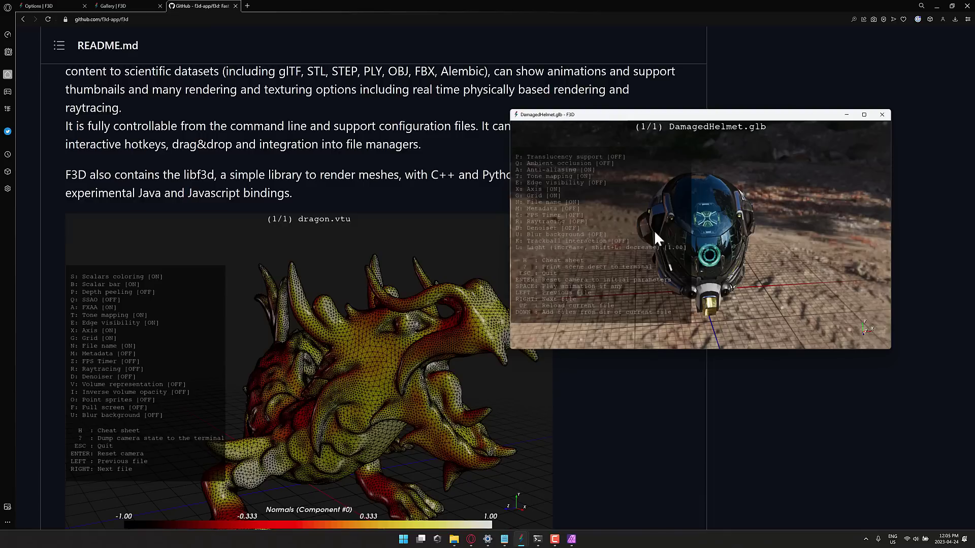
pyautogui.press('Escape')
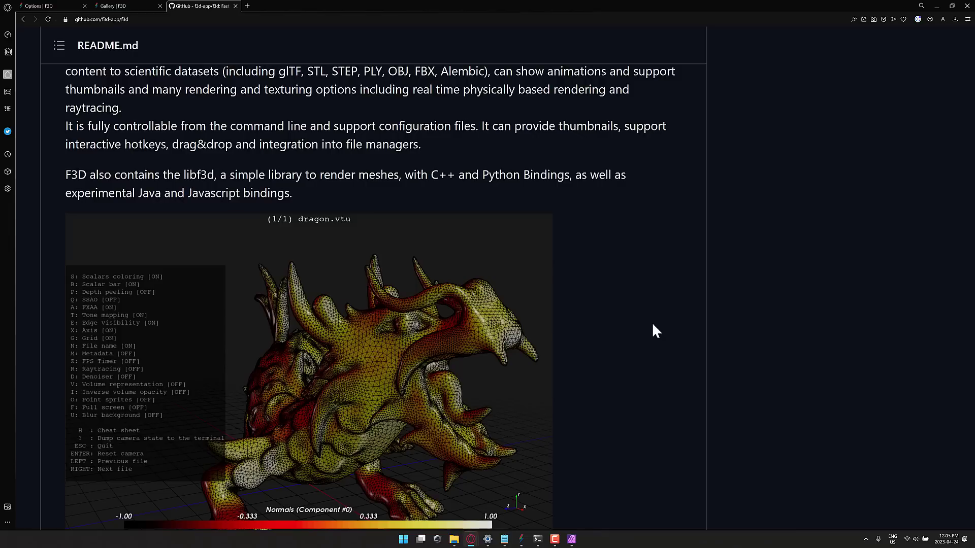
# Read the README's introduction on supported file formats and highlight FBX in the list.
pyautogui.scroll(4, 645, 315)
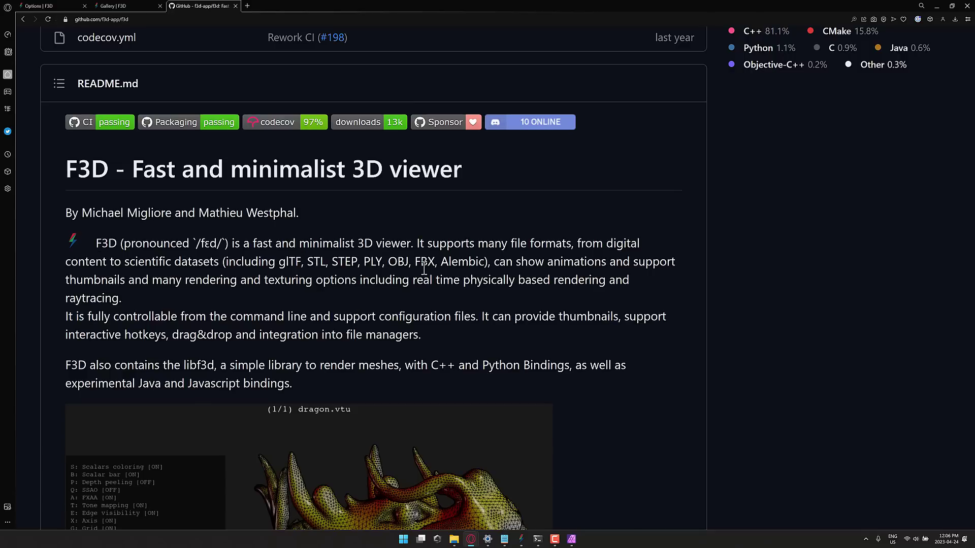
pyautogui.moveTo(435, 265); pyautogui.dragTo(441, 265)
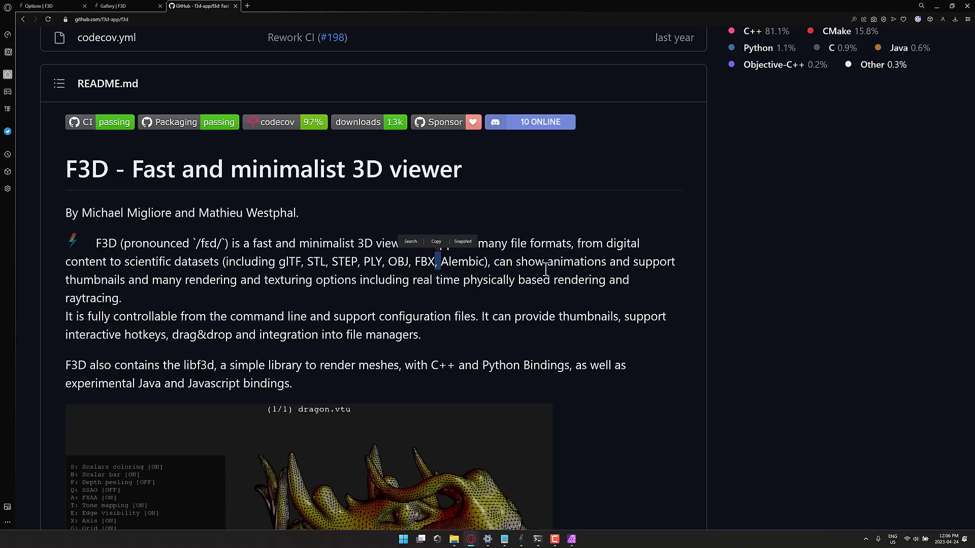
pyautogui.doubleClick(425, 263)
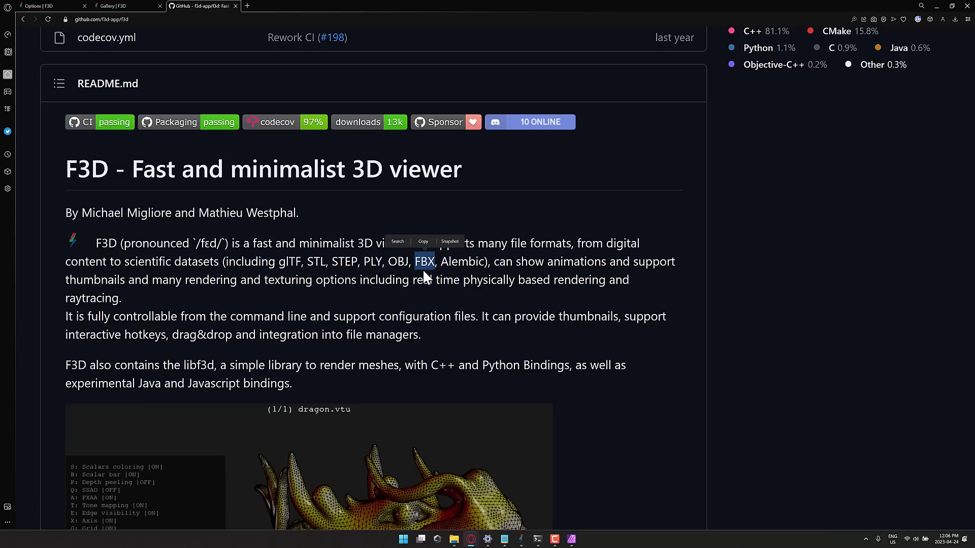